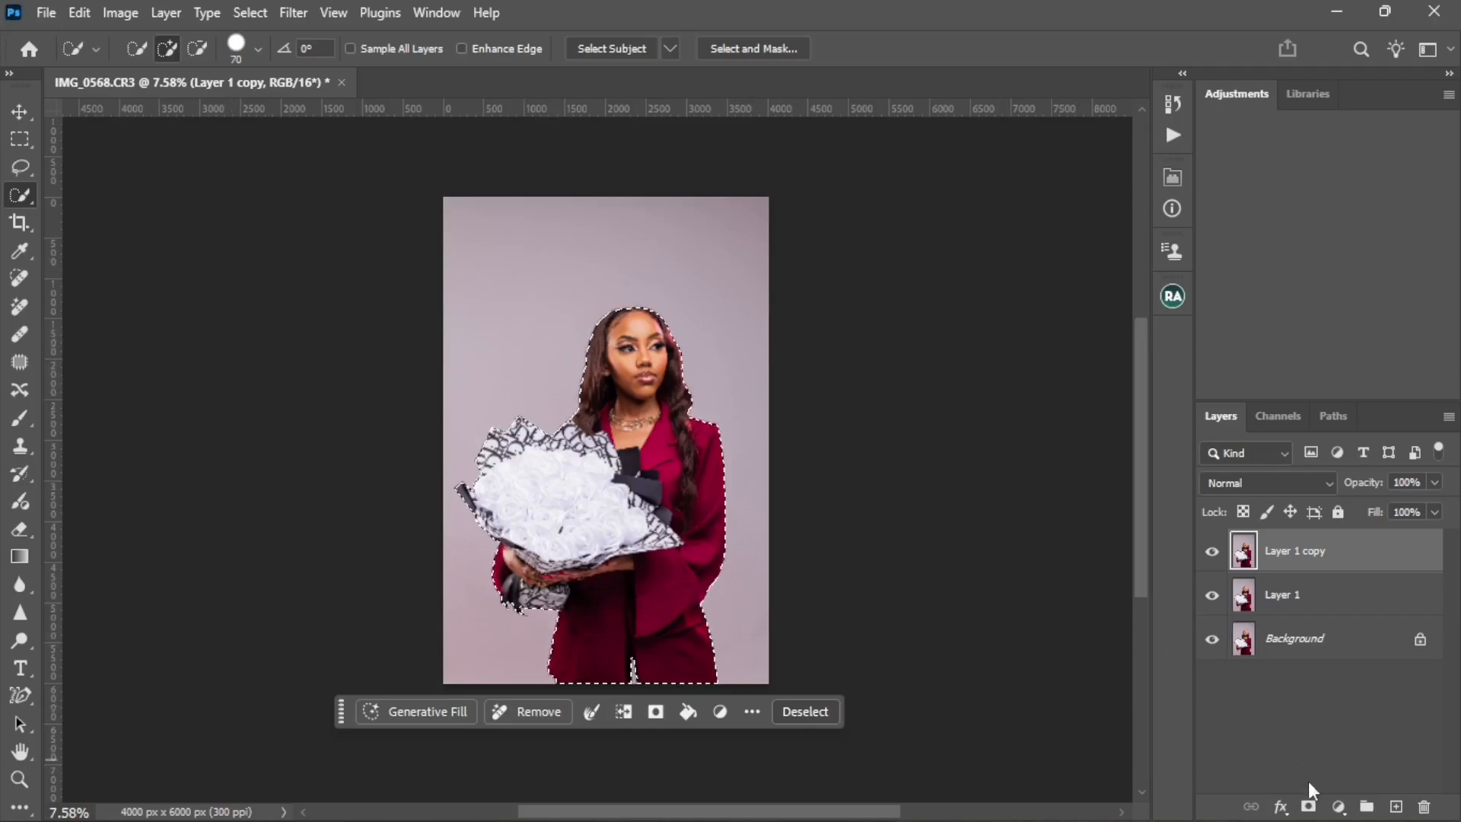
Mask Layer 1 copy to the selected woman and bouquet, and reload that layer mask as a selection.
left_click(1308, 807)
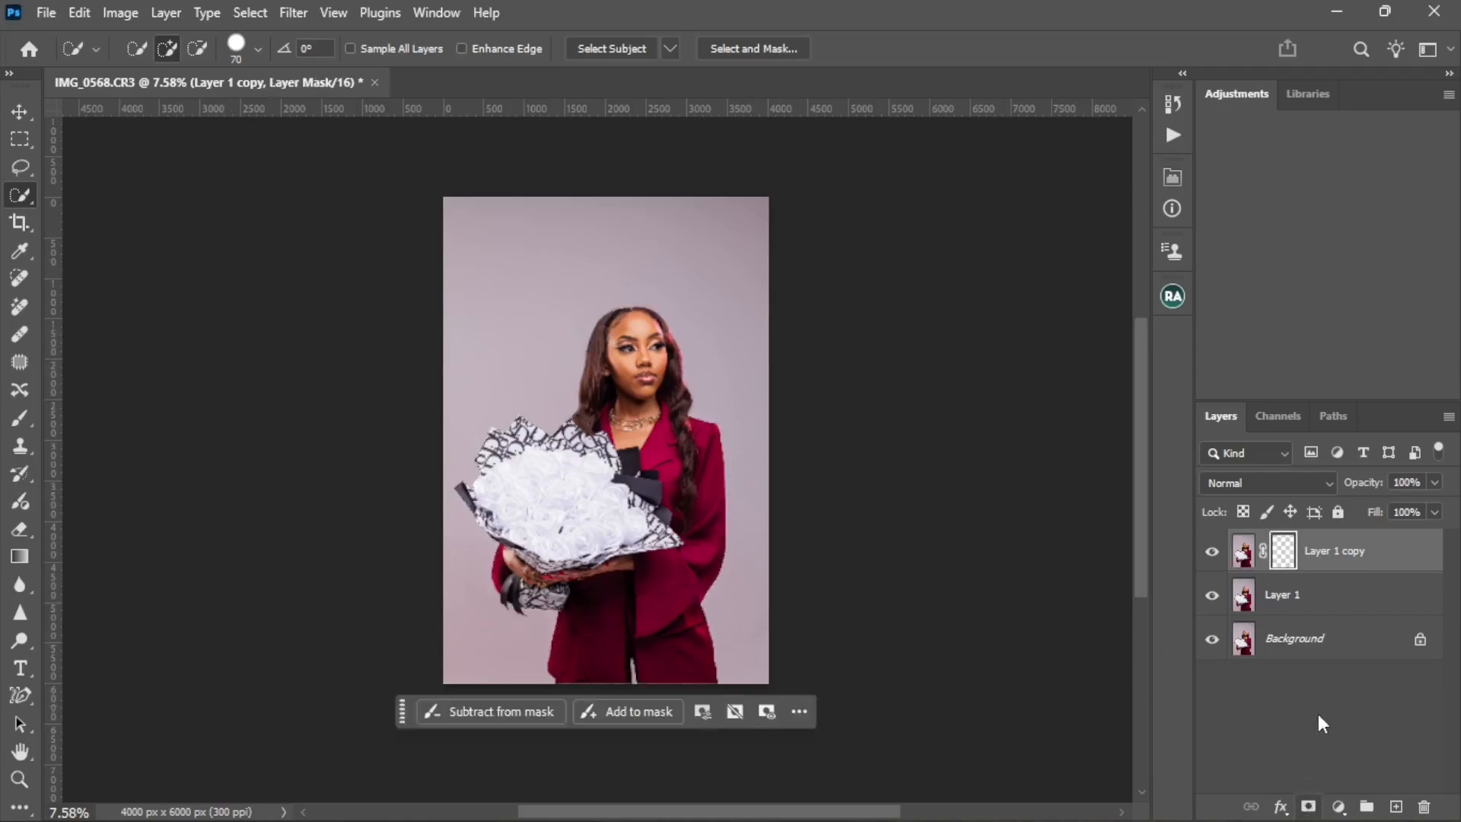
right_click(1284, 556)
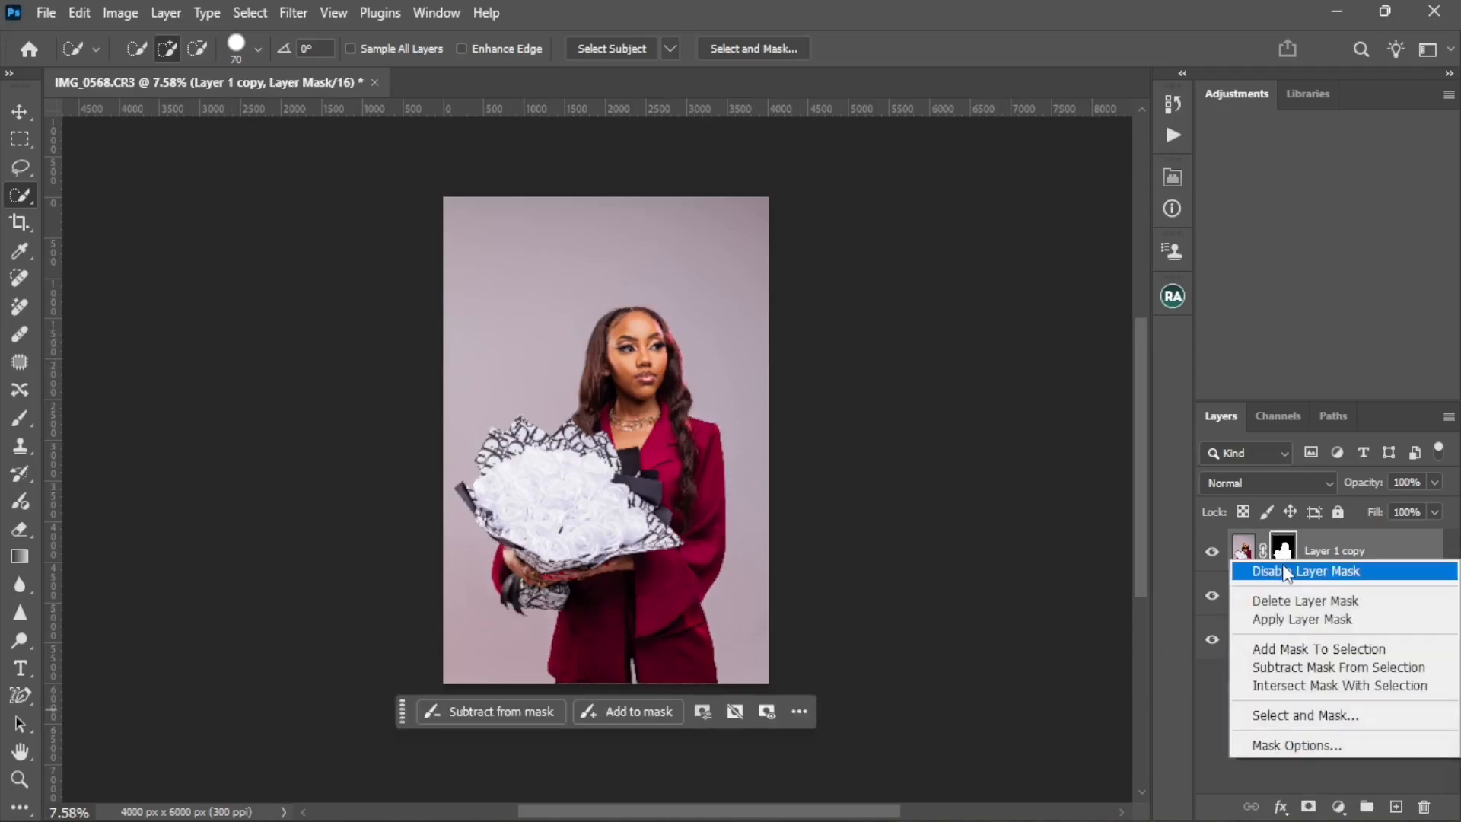
left_click(1298, 669)
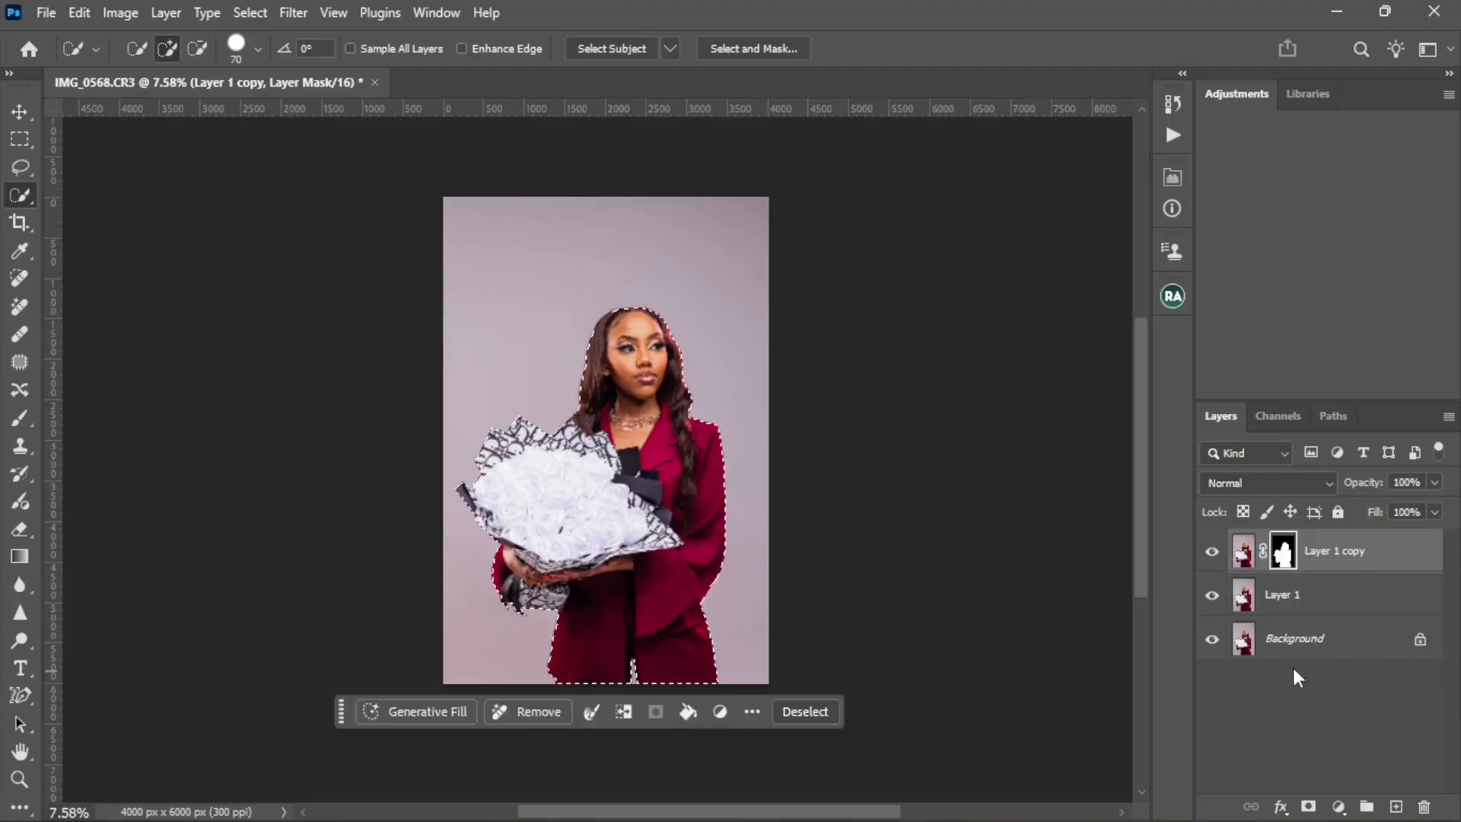
On Layer 1, expand the subject selection and remove the woman and bouquet from the backdrop, leaving nothing selected.
left_click(1285, 615)
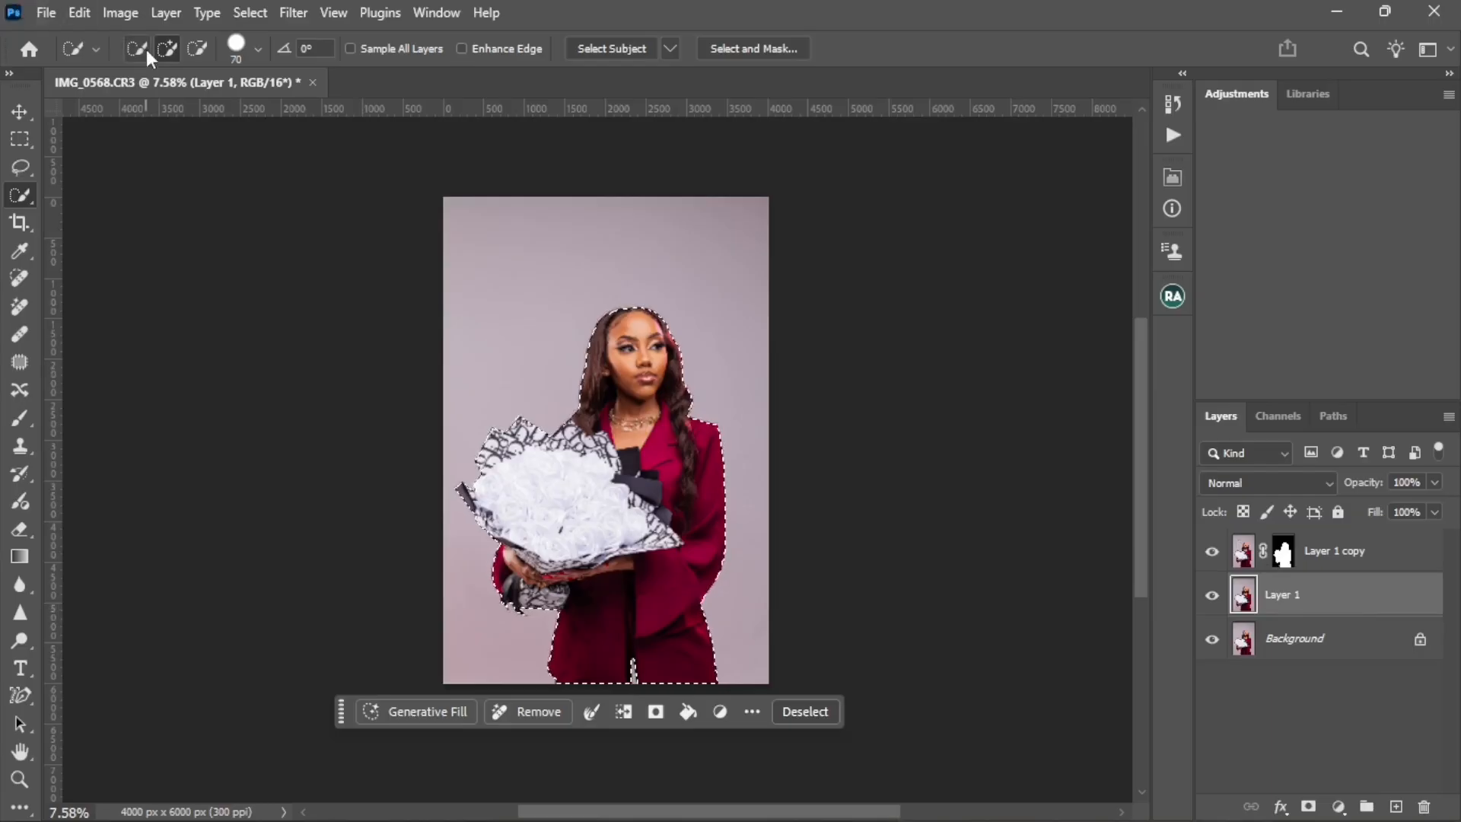
left_click(253, 15)
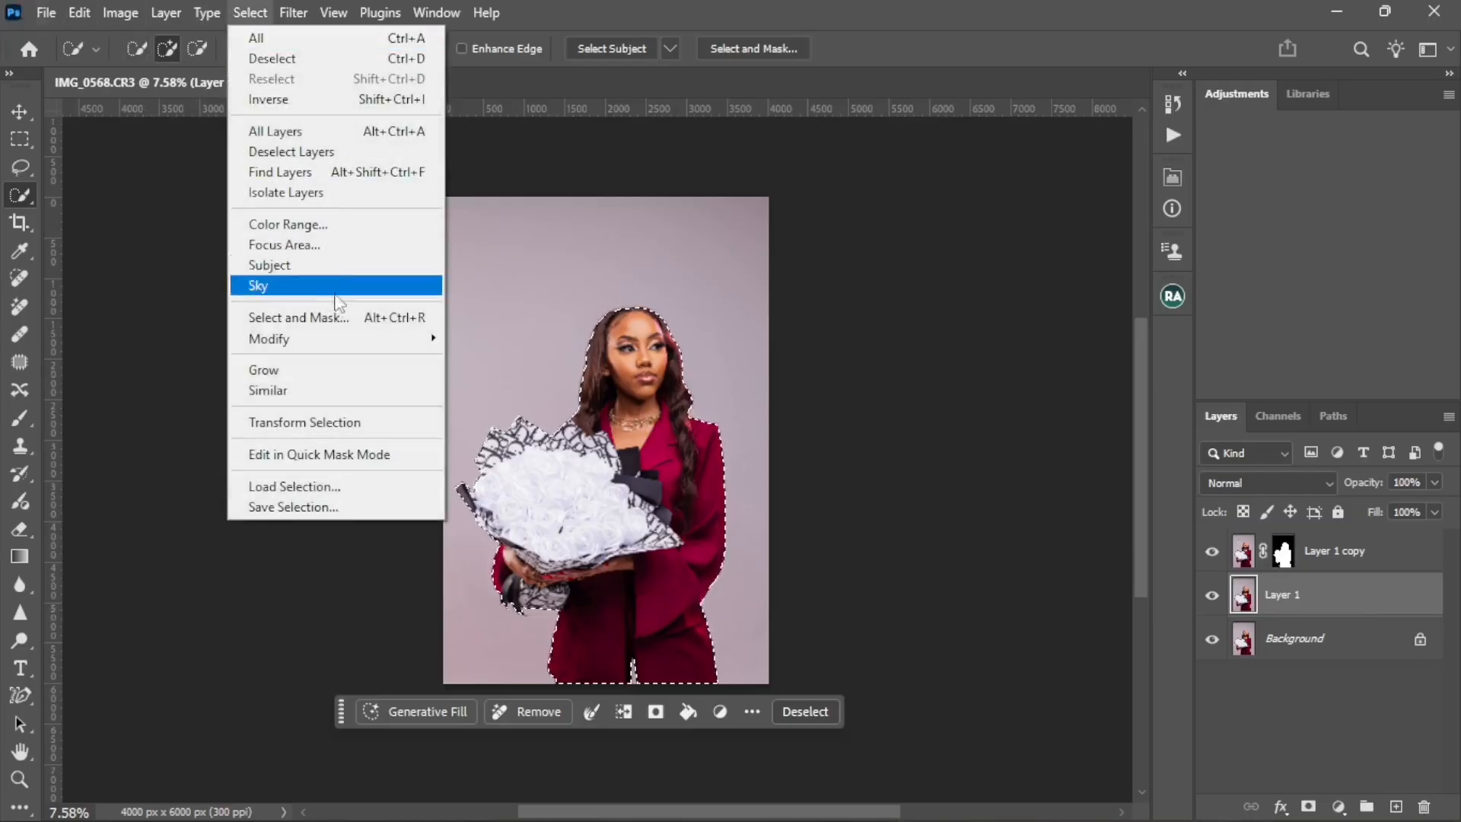
mouse_move(411, 340)
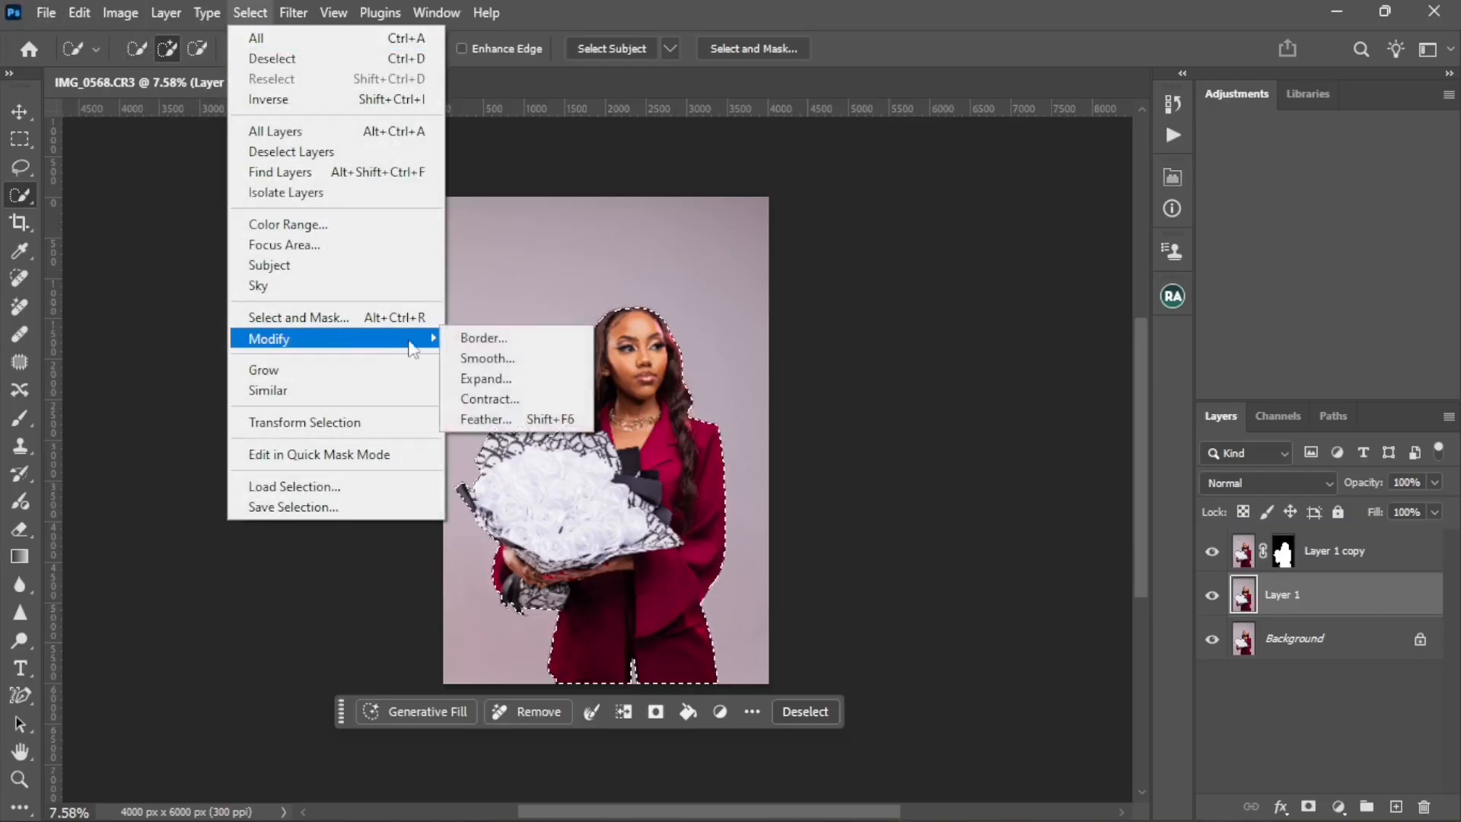
left_click(531, 385)
left_click(821, 408)
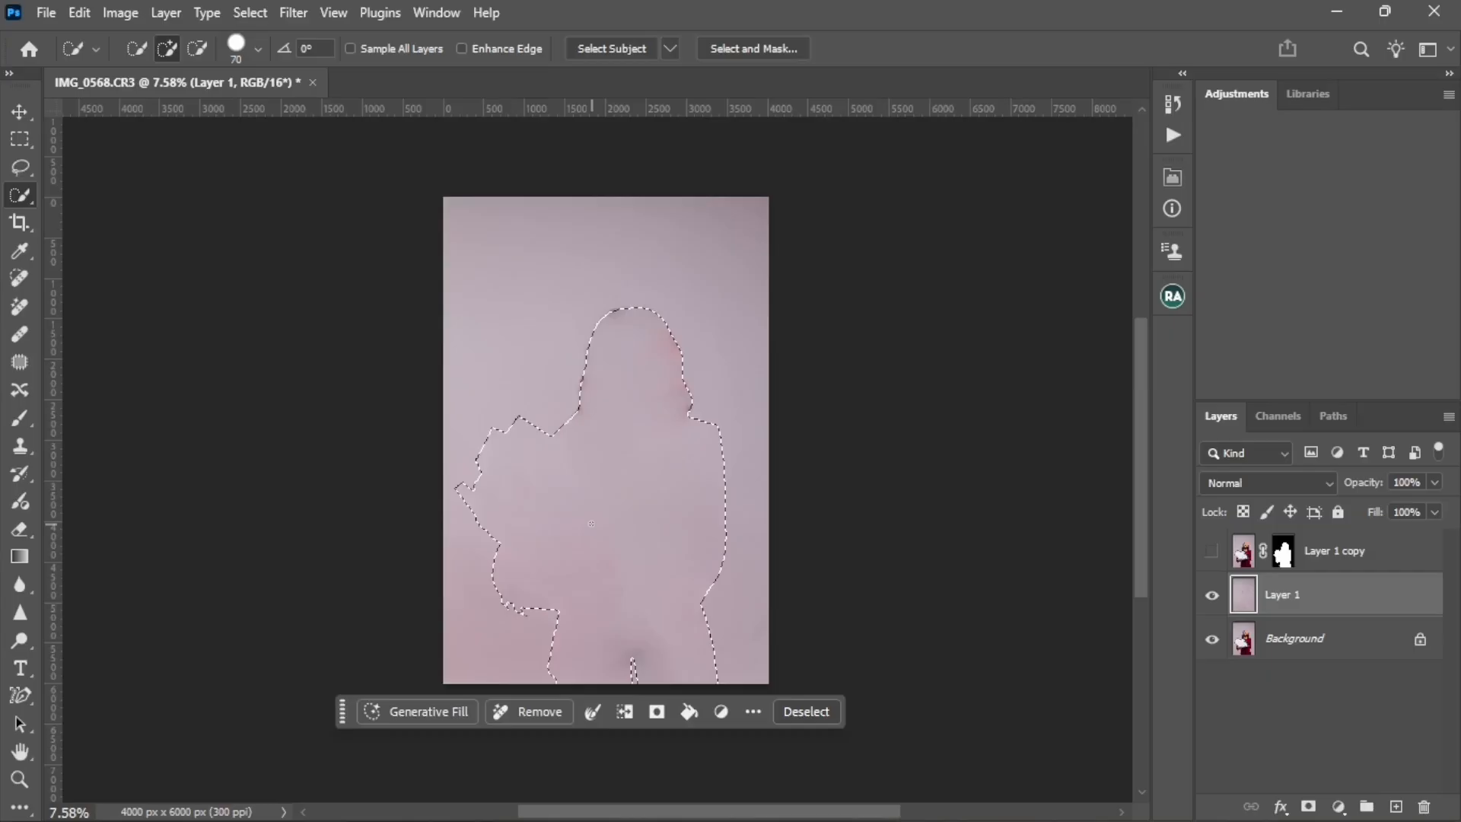
key("ctrl+d")
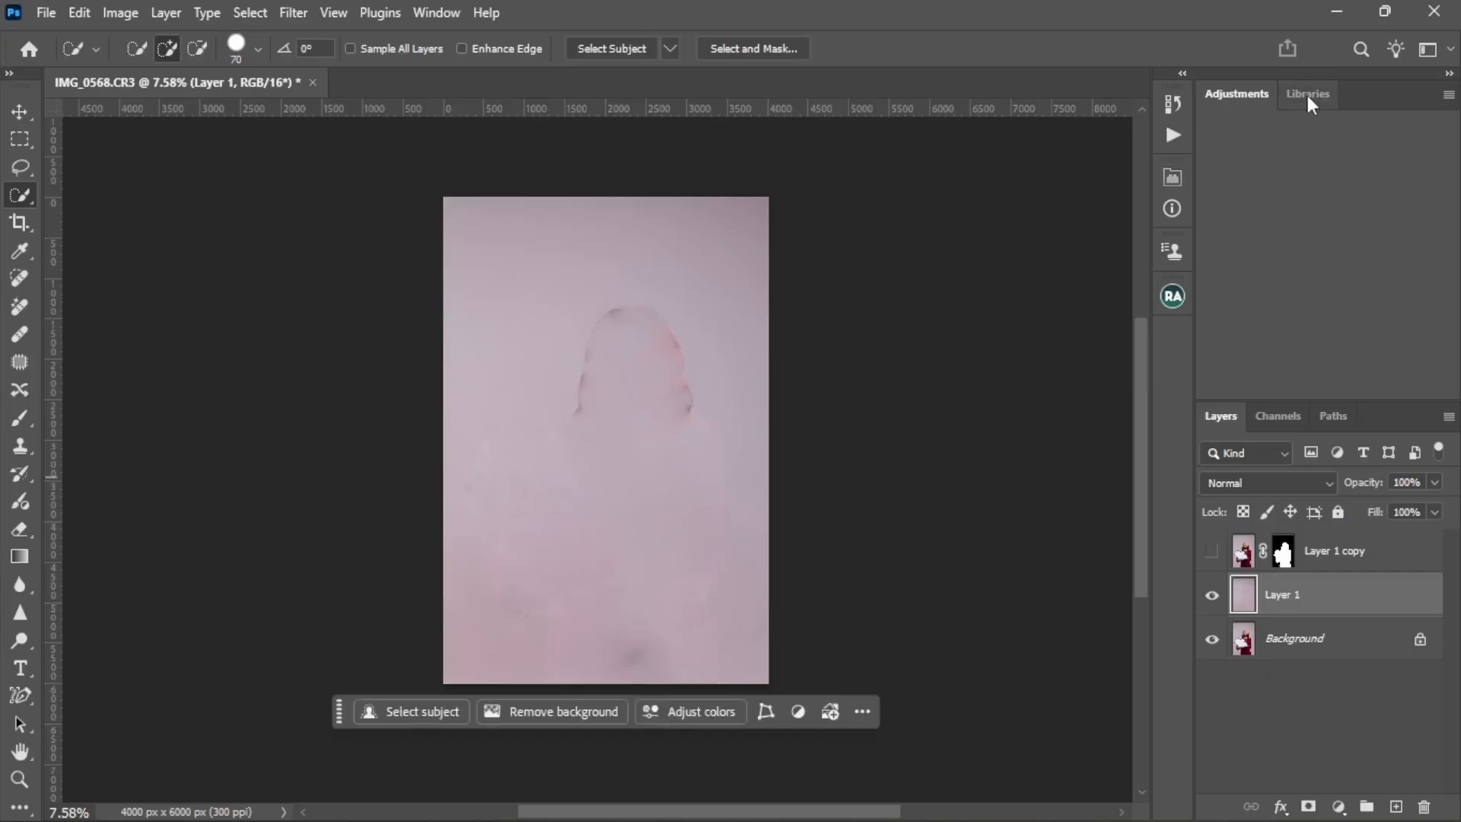
left_click(437, 12)
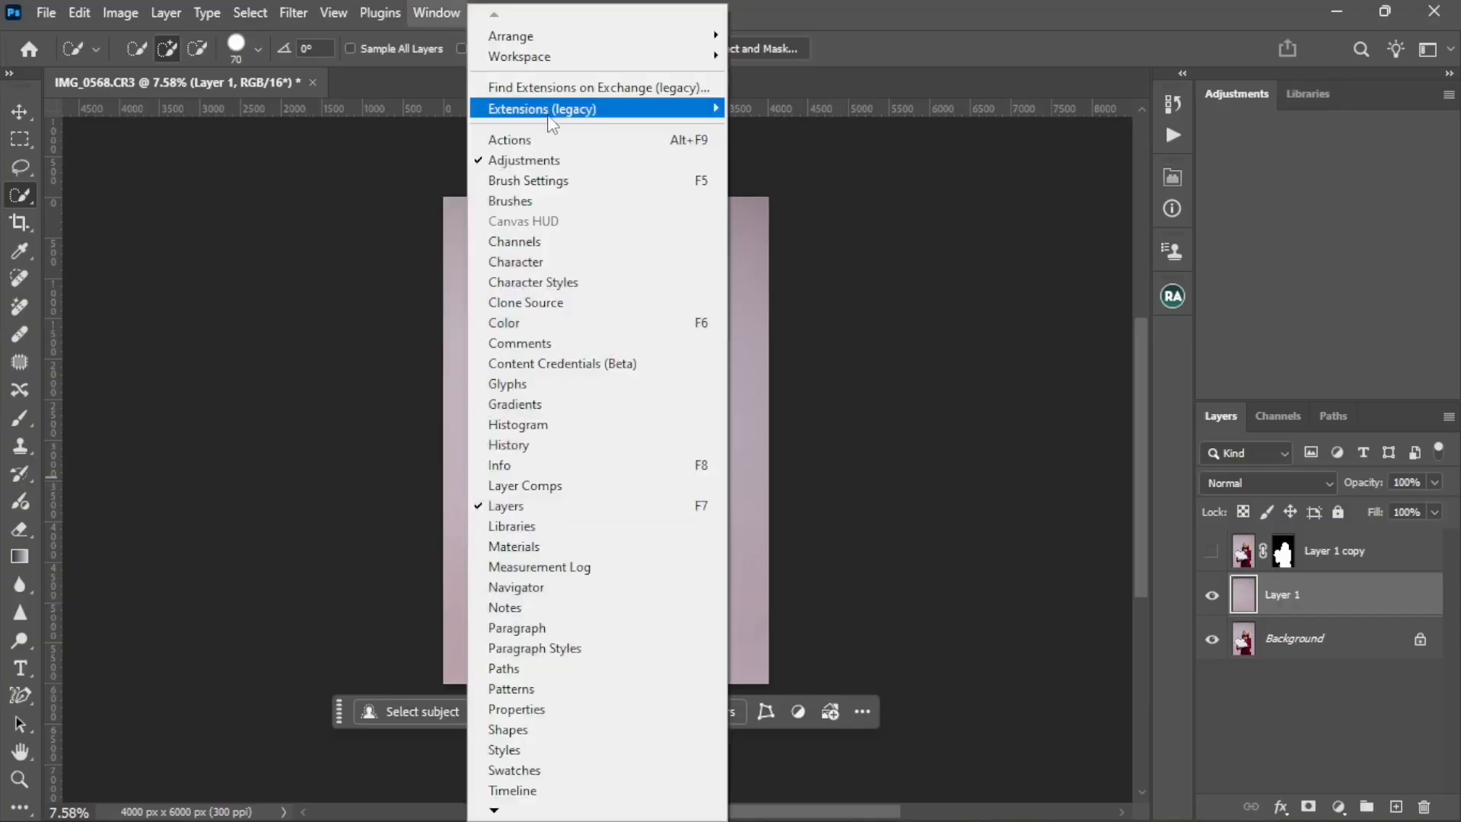
mouse_move(568, 65)
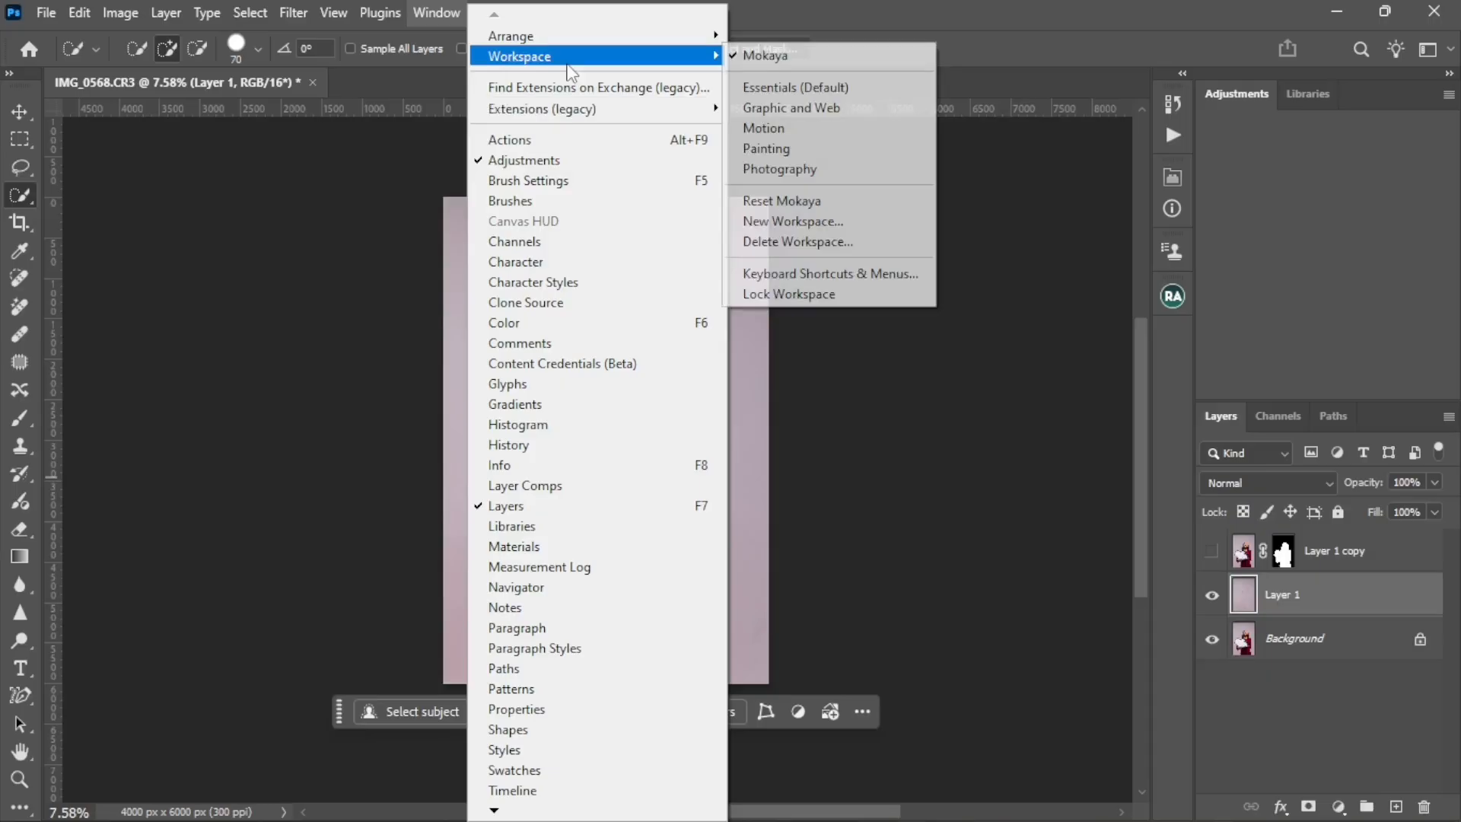
Add a Hue/Saturation adjustment above Layer 1, lowering the yellows' saturation and setting the blues' saturation to -50.
left_click(1339, 807)
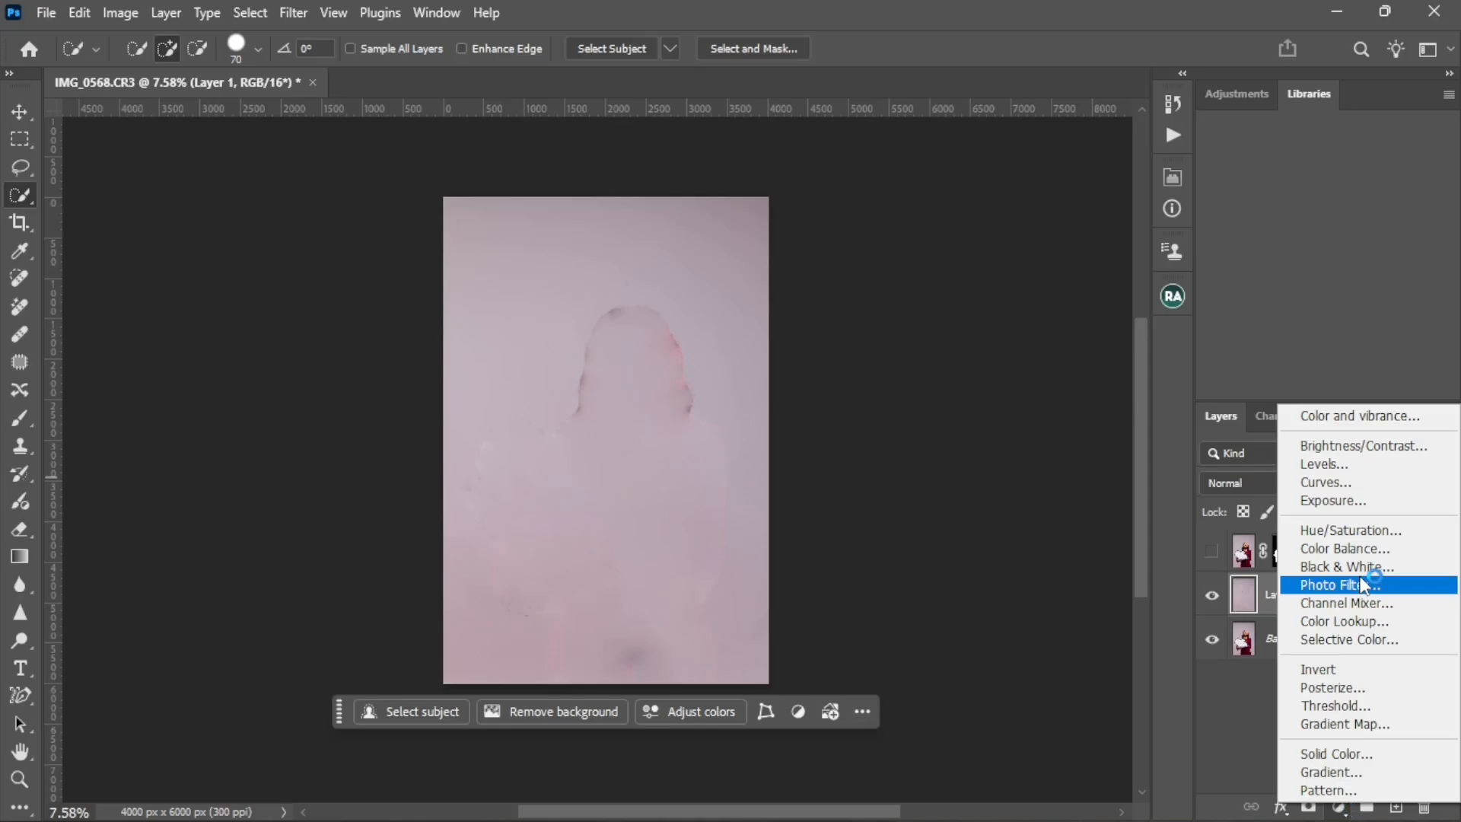
left_click(1351, 531)
left_click(991, 283)
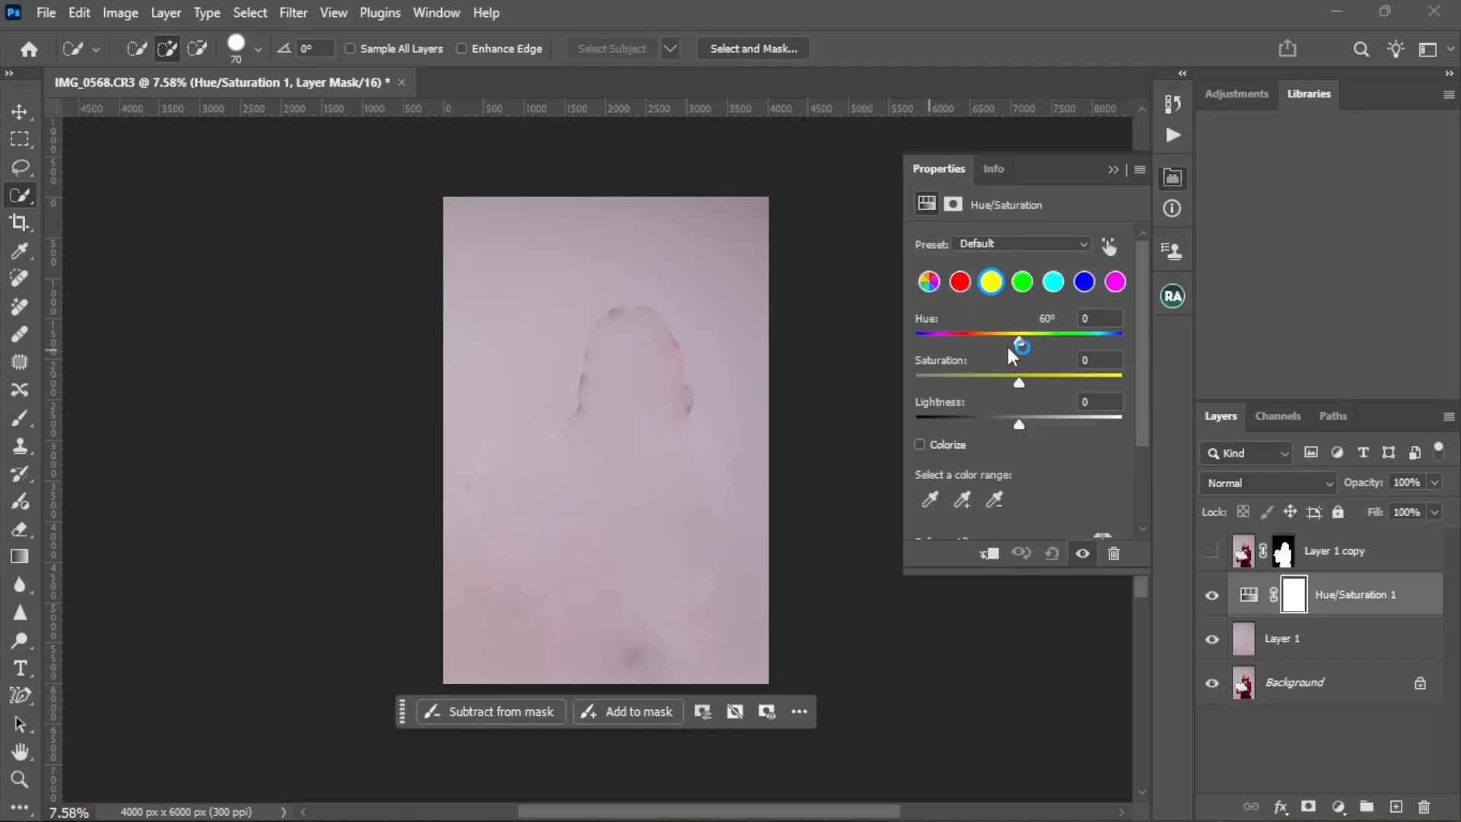
left_click_drag(1019, 382, 955, 384)
left_click_drag(1019, 382, 965, 379)
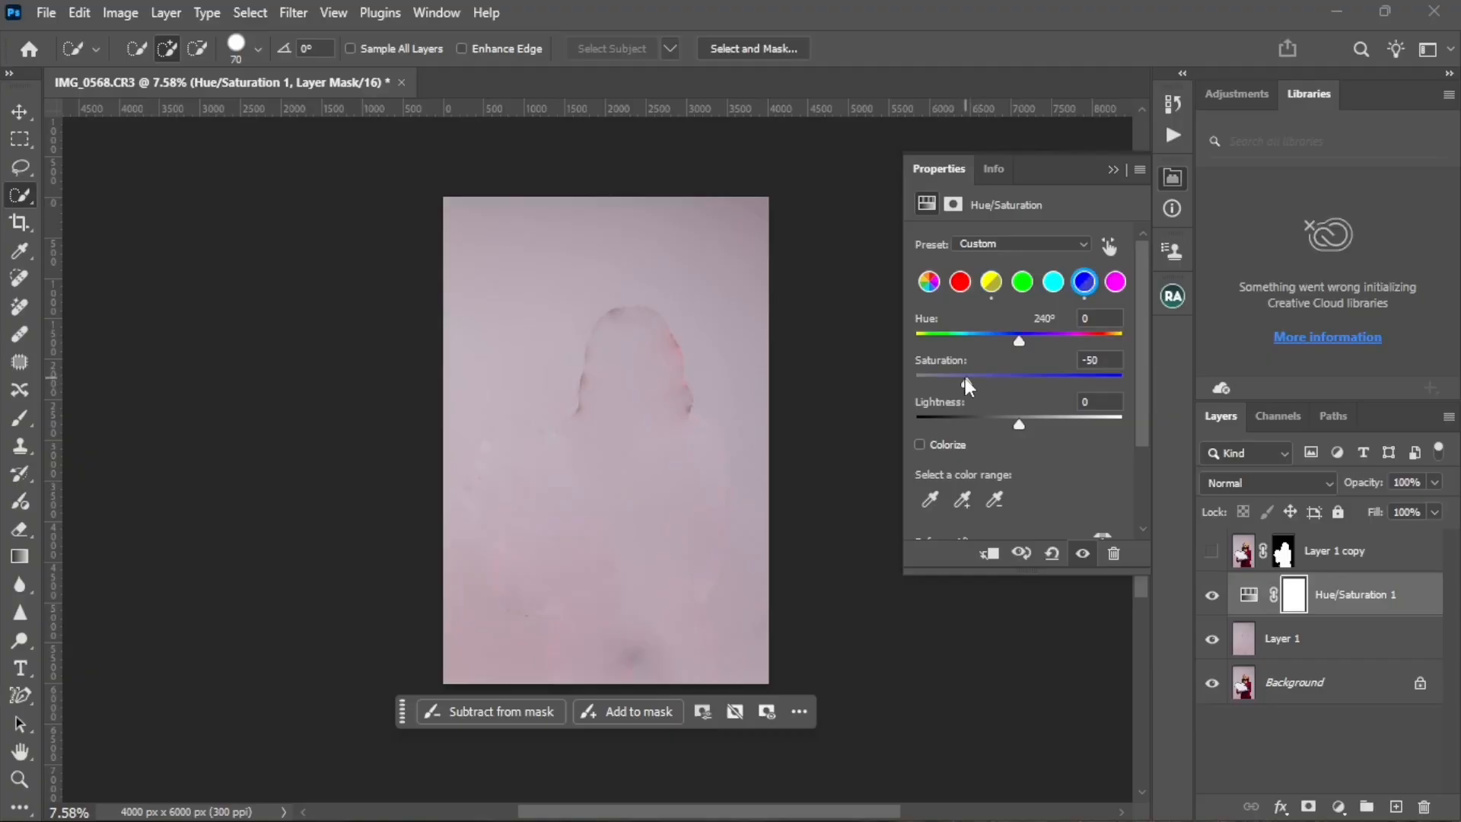
Lower the reds' saturation and set the overall saturation to -77 in the Hue/Saturation adjustment.
left_click(967, 288)
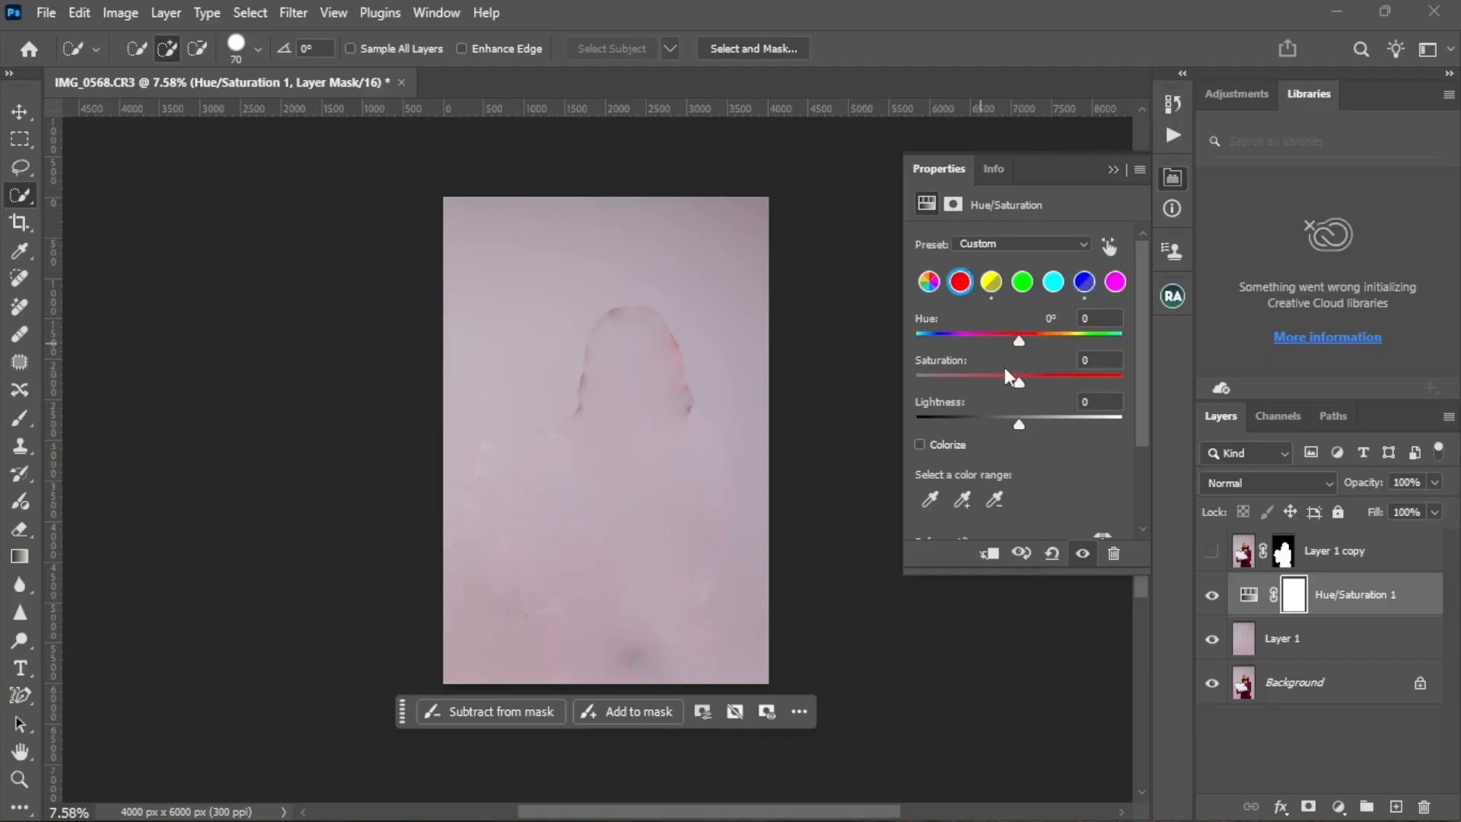
left_click_drag(1004, 367, 957, 385)
left_click(931, 287)
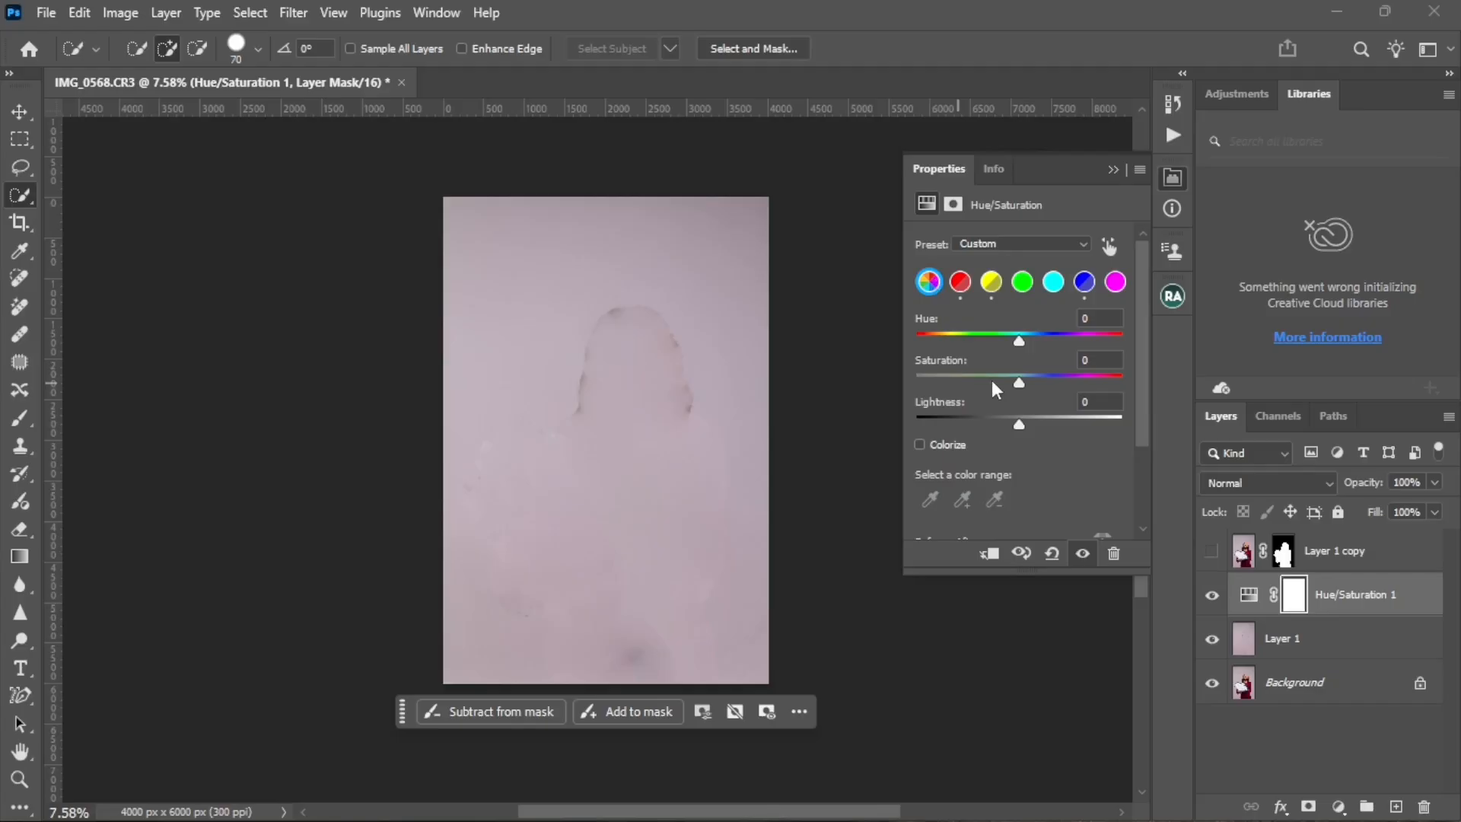
left_click_drag(993, 382, 939, 382)
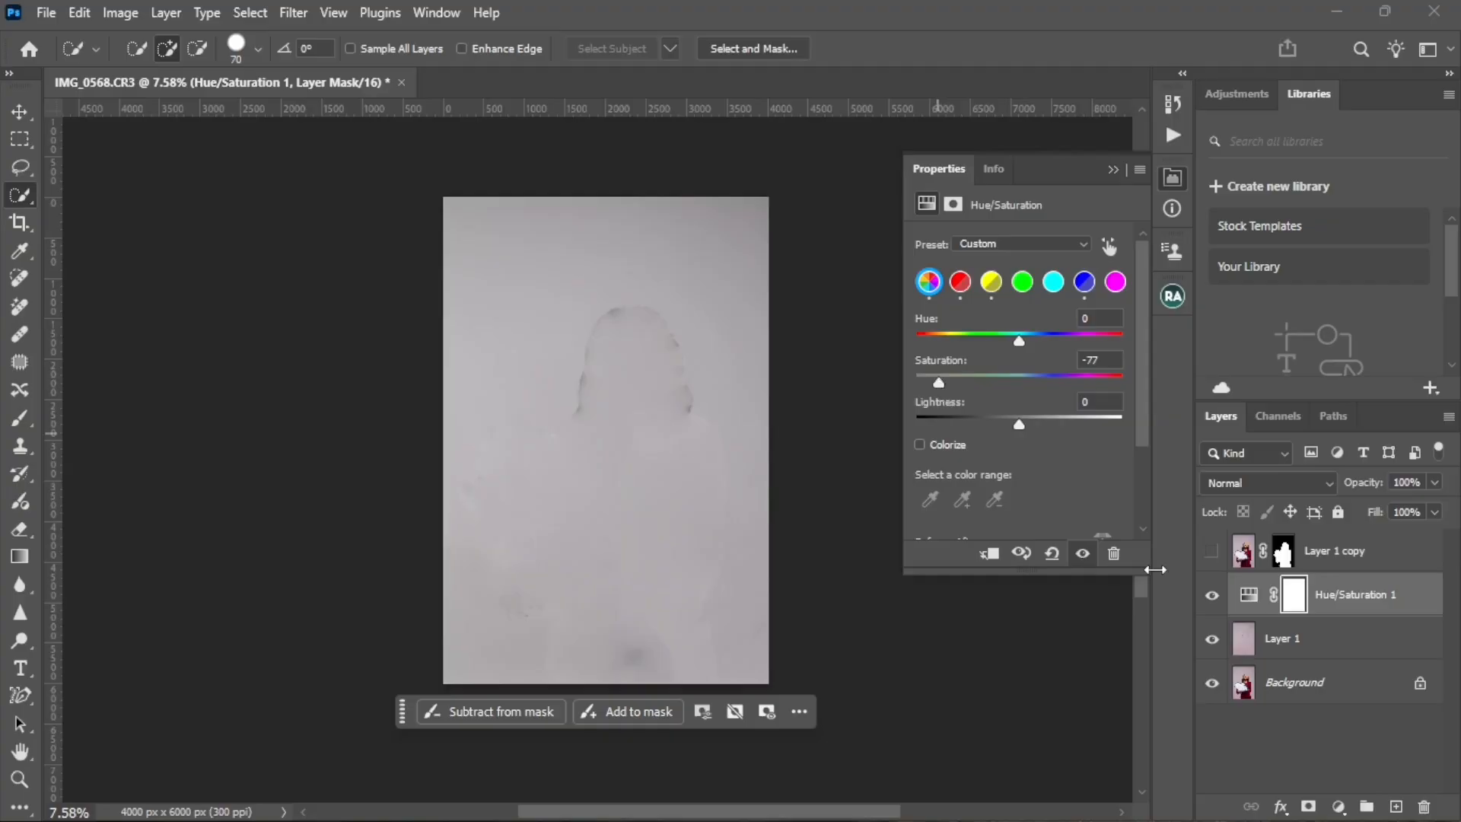
Check the desaturated backdrop by toggling the visibility of Layer 1 copy and the Hue/Saturation adjustment.
left_click(1211, 552)
left_click(1211, 554)
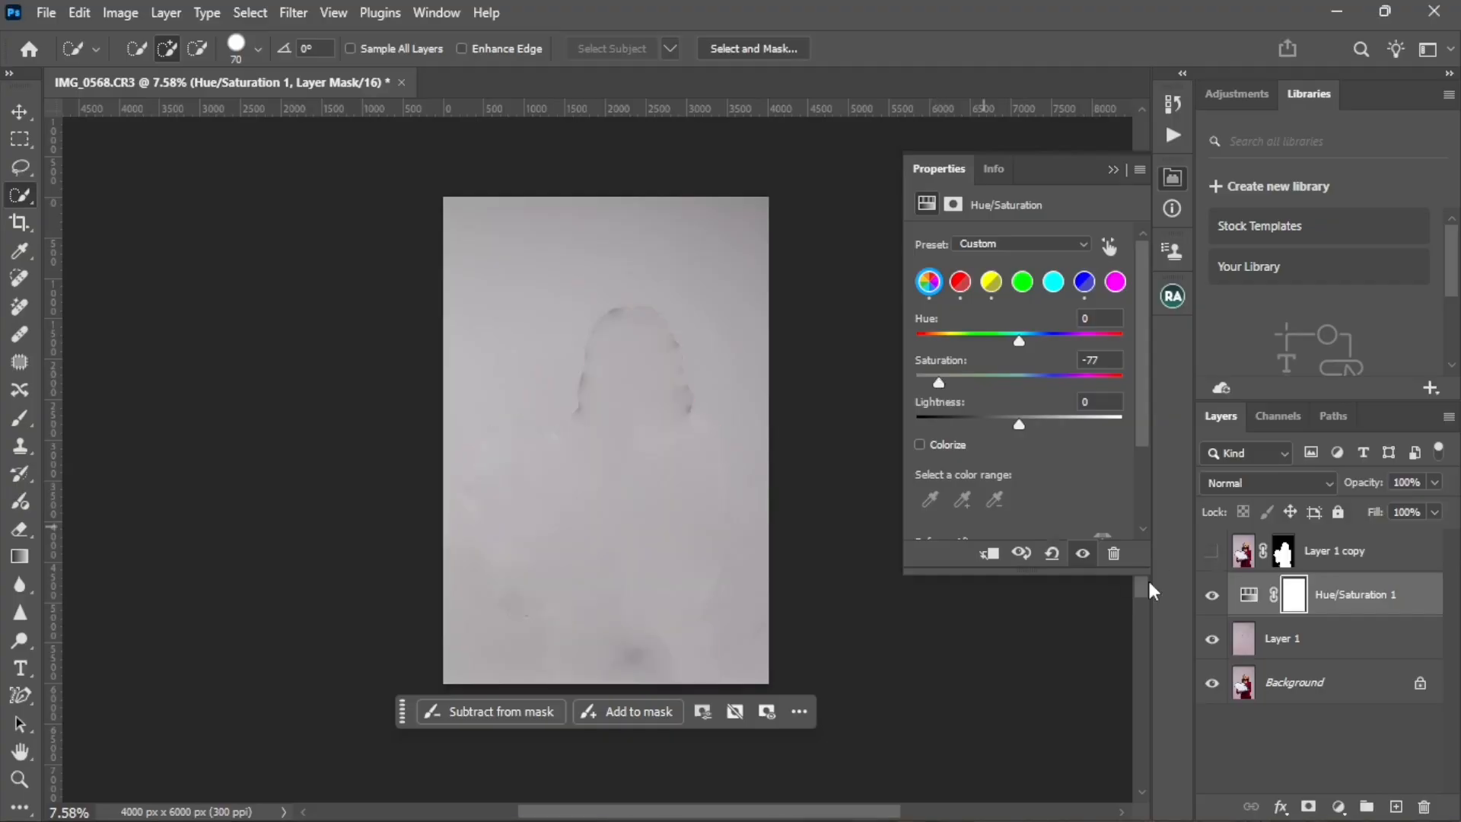
left_click(1213, 597)
left_click(1214, 597)
left_click(1113, 169)
Add 4% uniform monochromatic noise to Layer 1.
left_click(1358, 623)
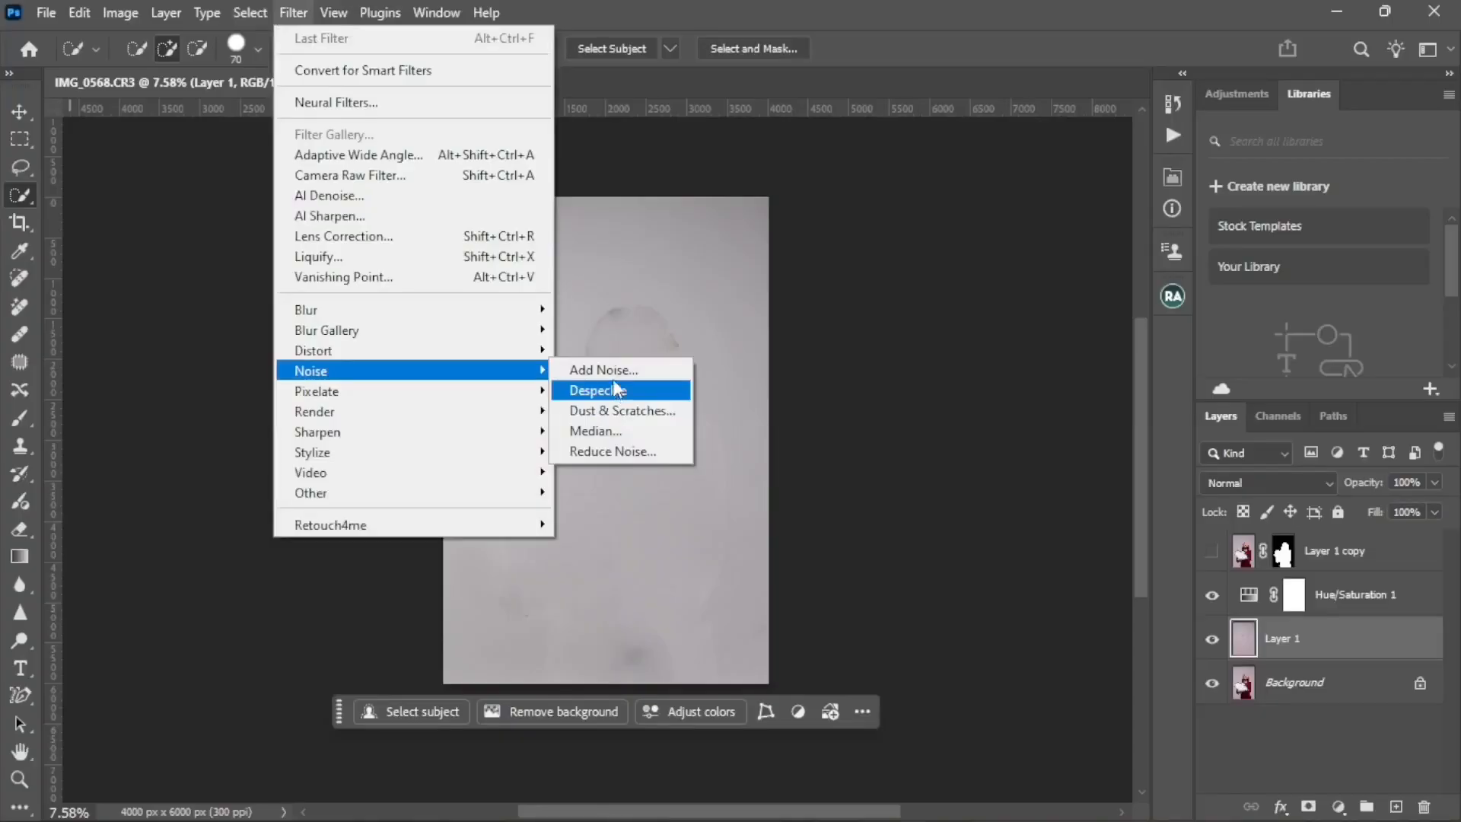
left_click(613, 371)
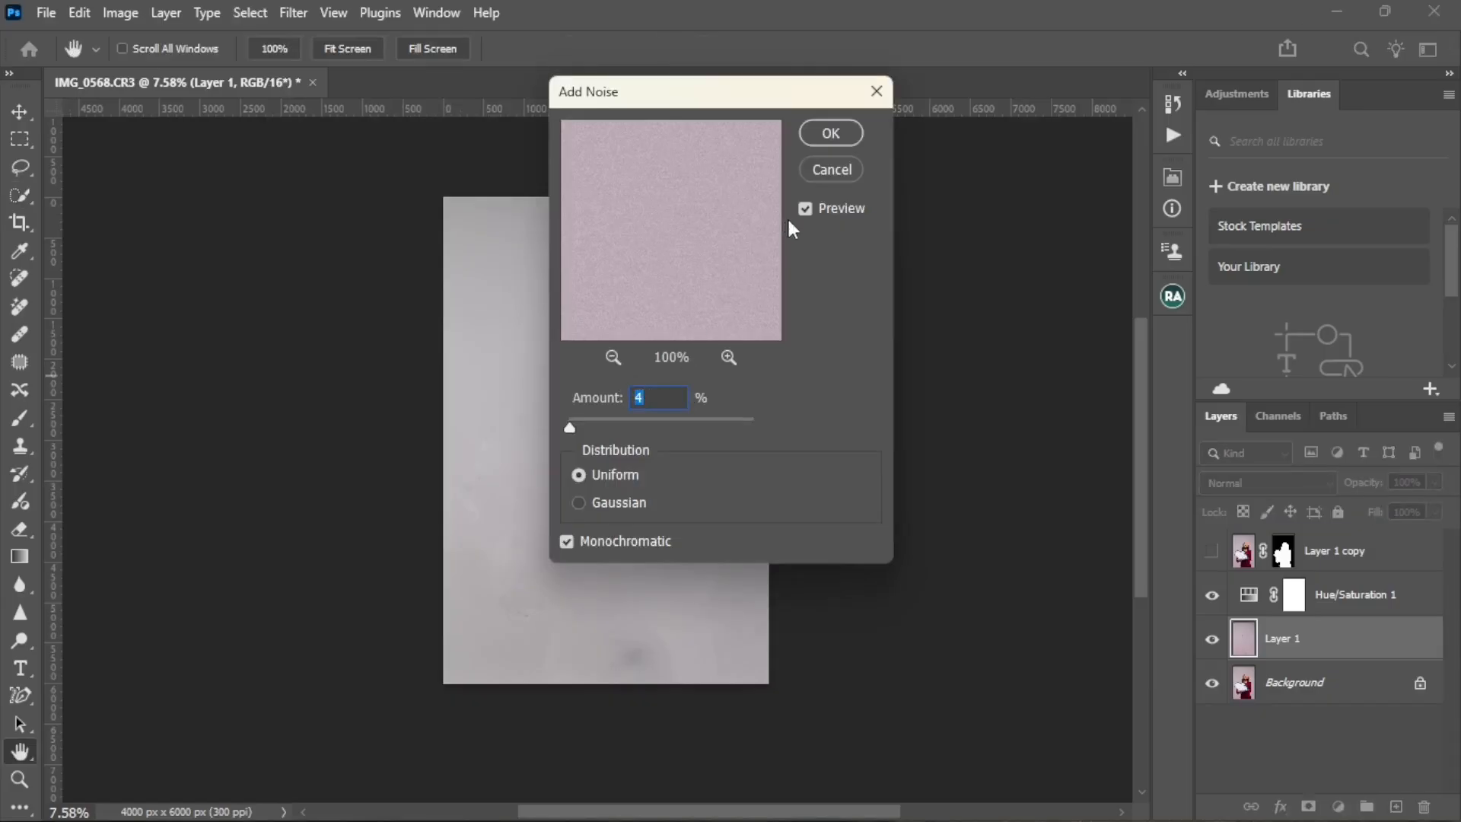
left_click(831, 133)
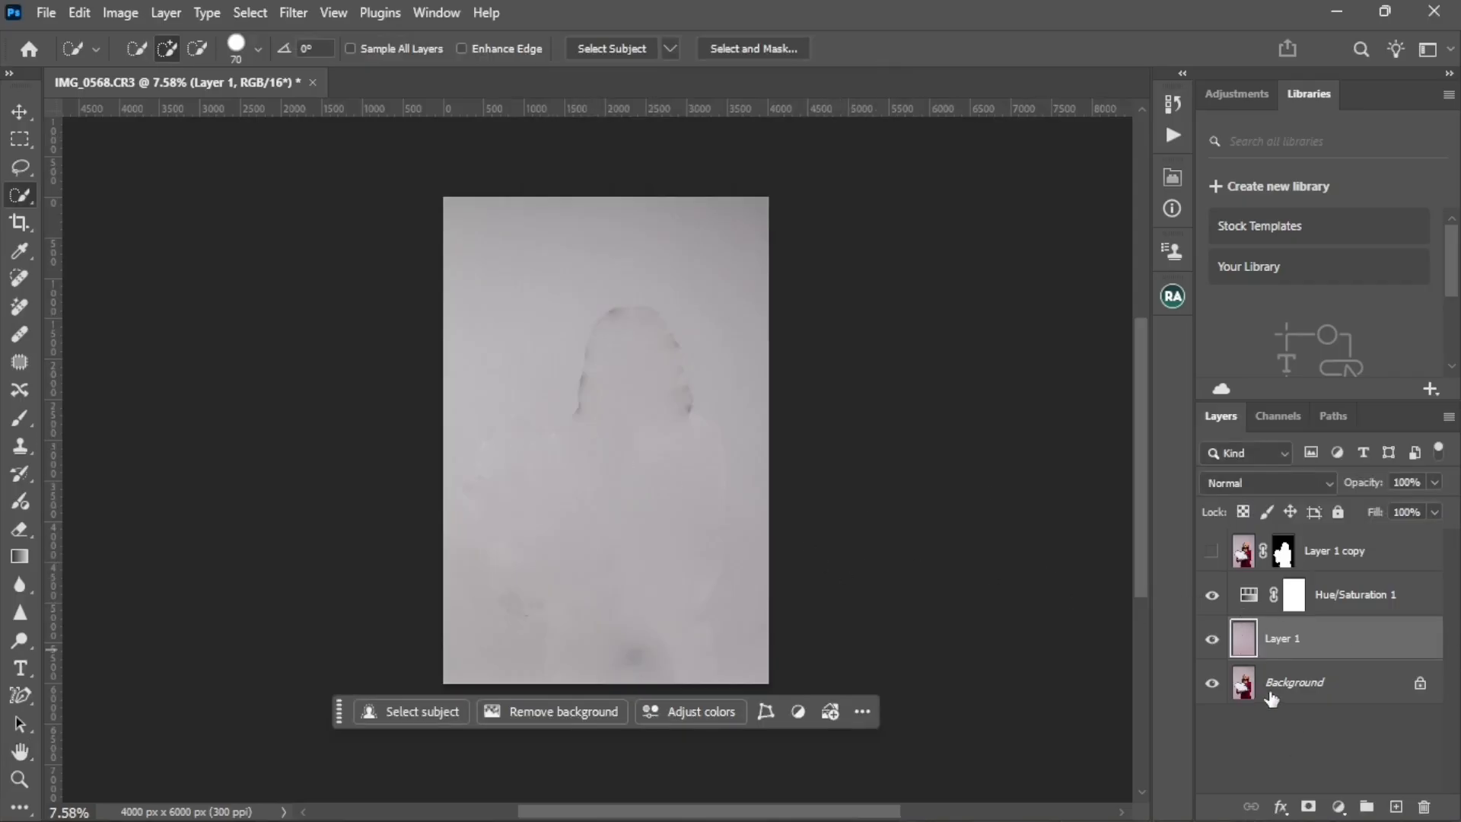
Brighten the backdrop with a Curves adjustment above Layer 1, mapping input 115 to output 135, and show Layer 1 copy.
left_click(1338, 807)
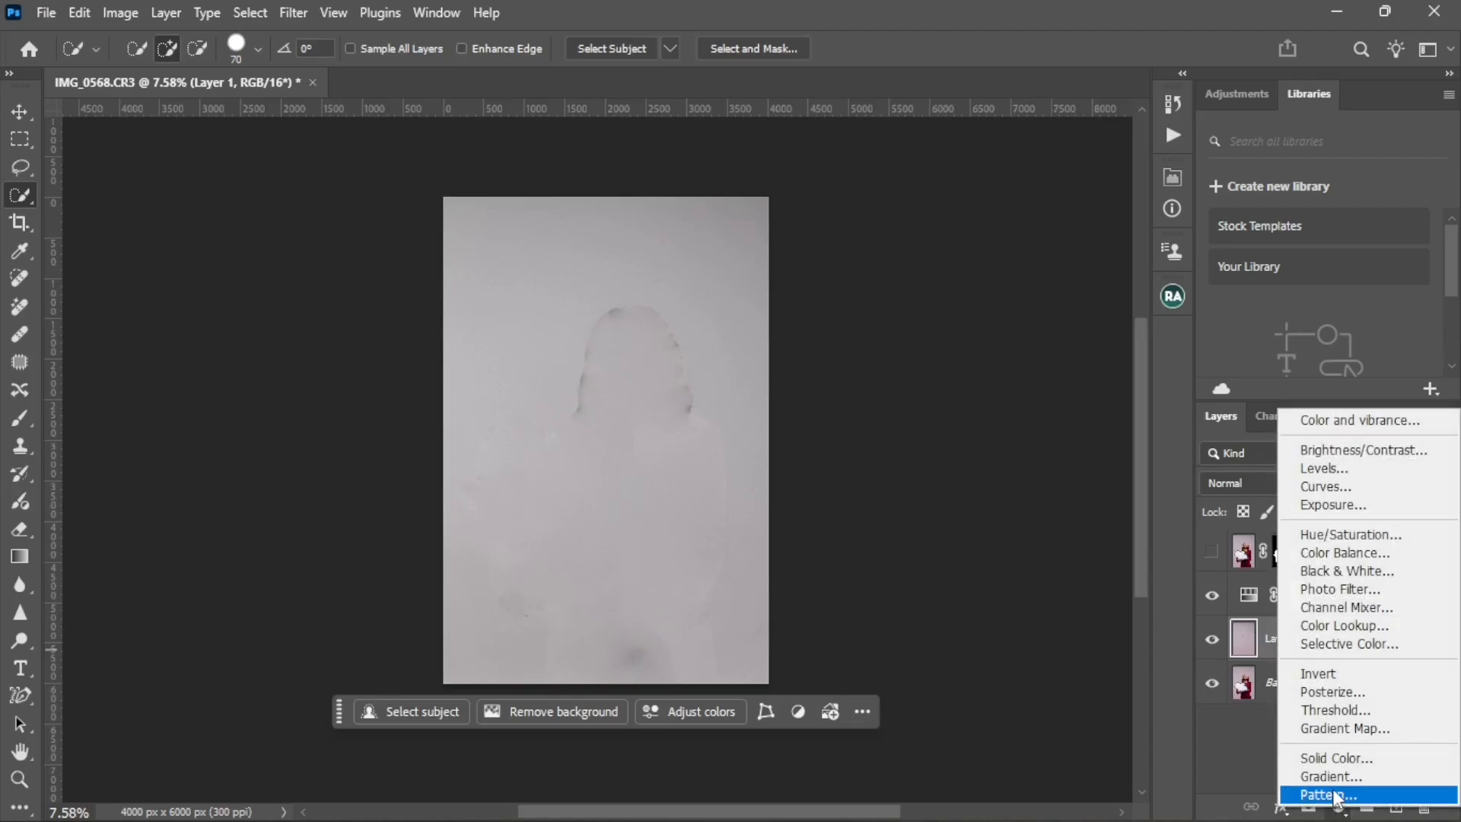
left_click(1370, 487)
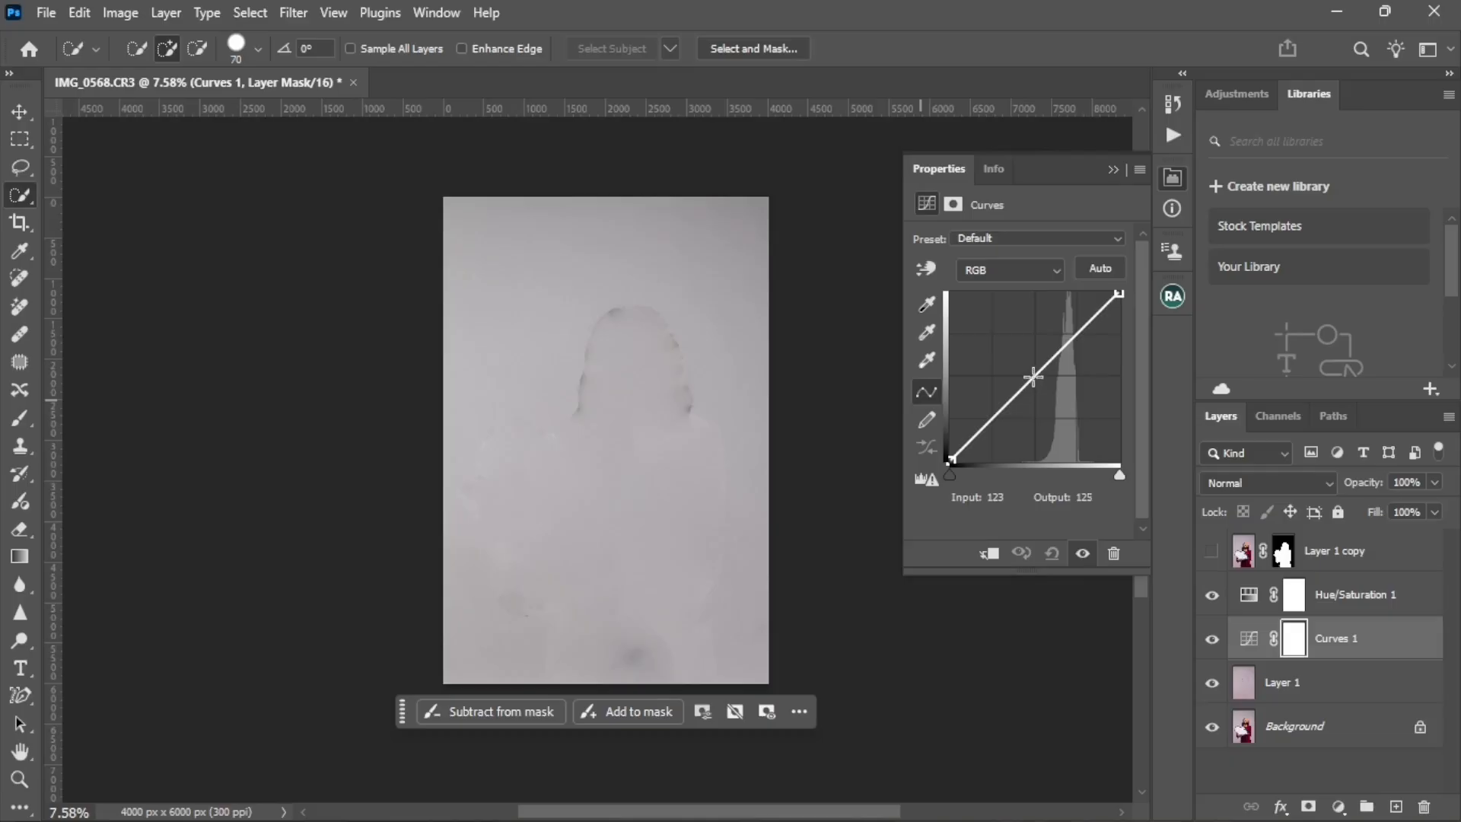
left_click(1033, 376)
left_click_drag(1032, 372, 1026, 372)
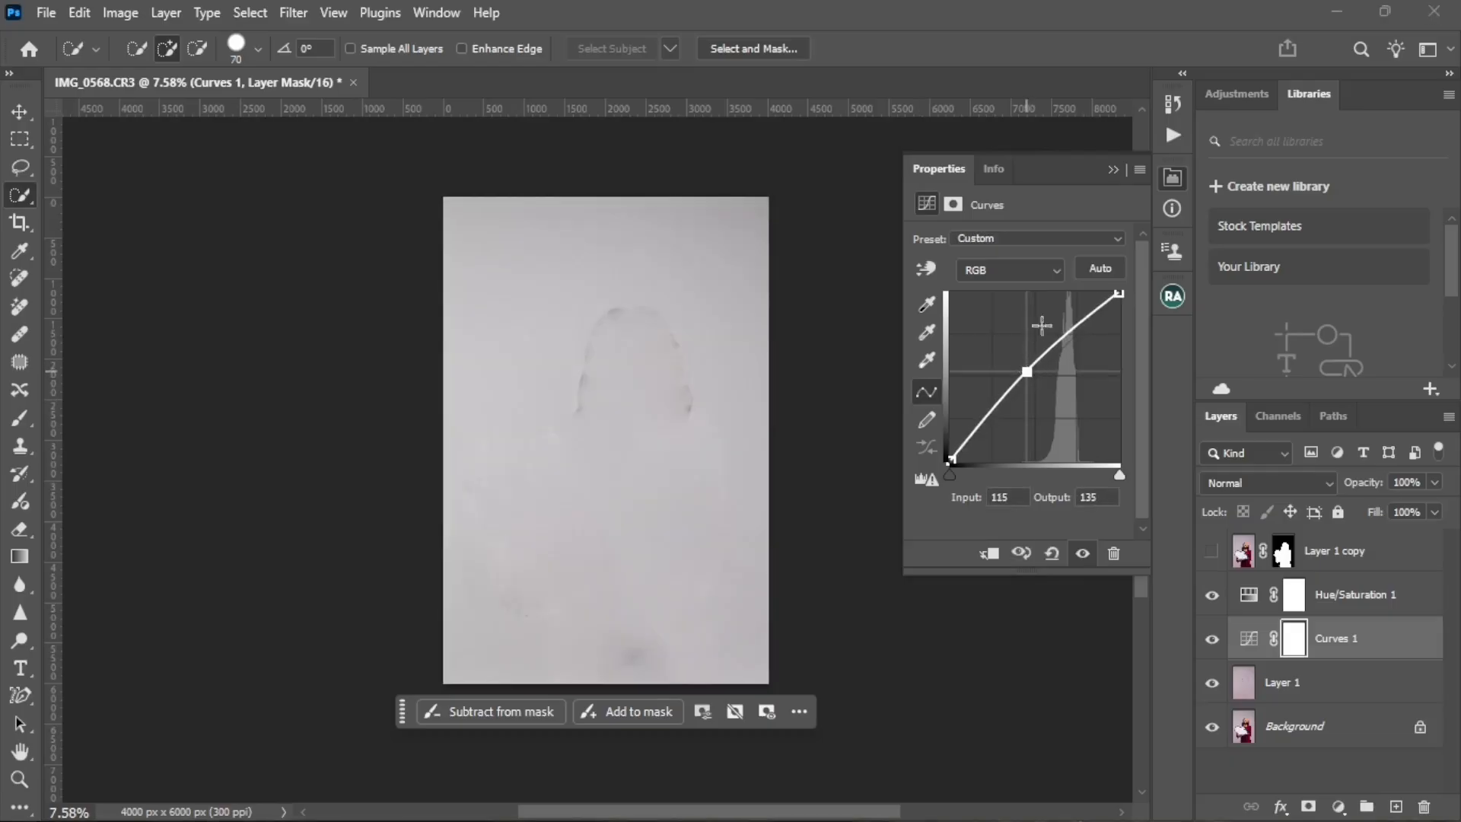
left_click(1114, 168)
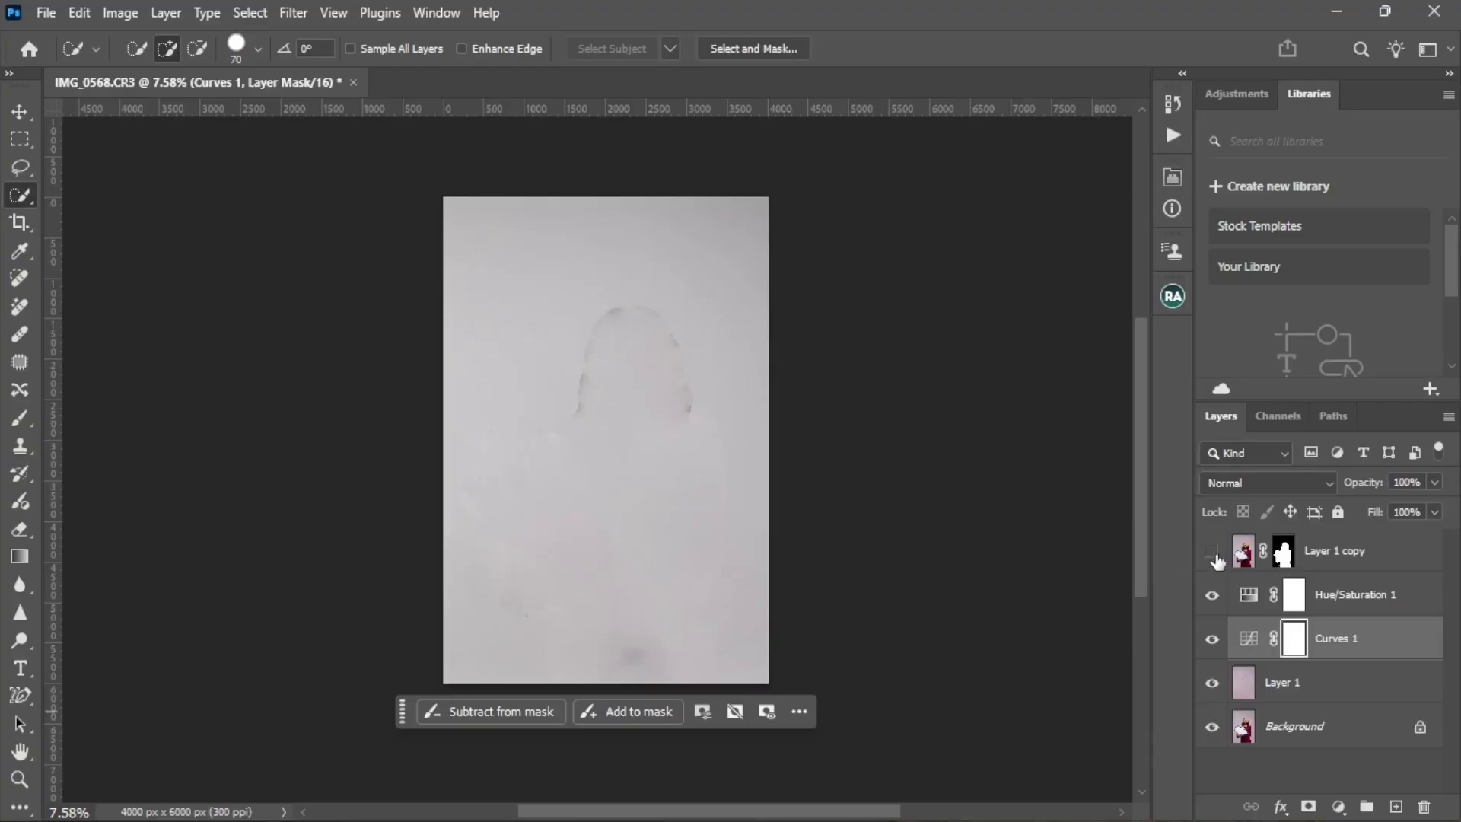
left_click(1213, 551)
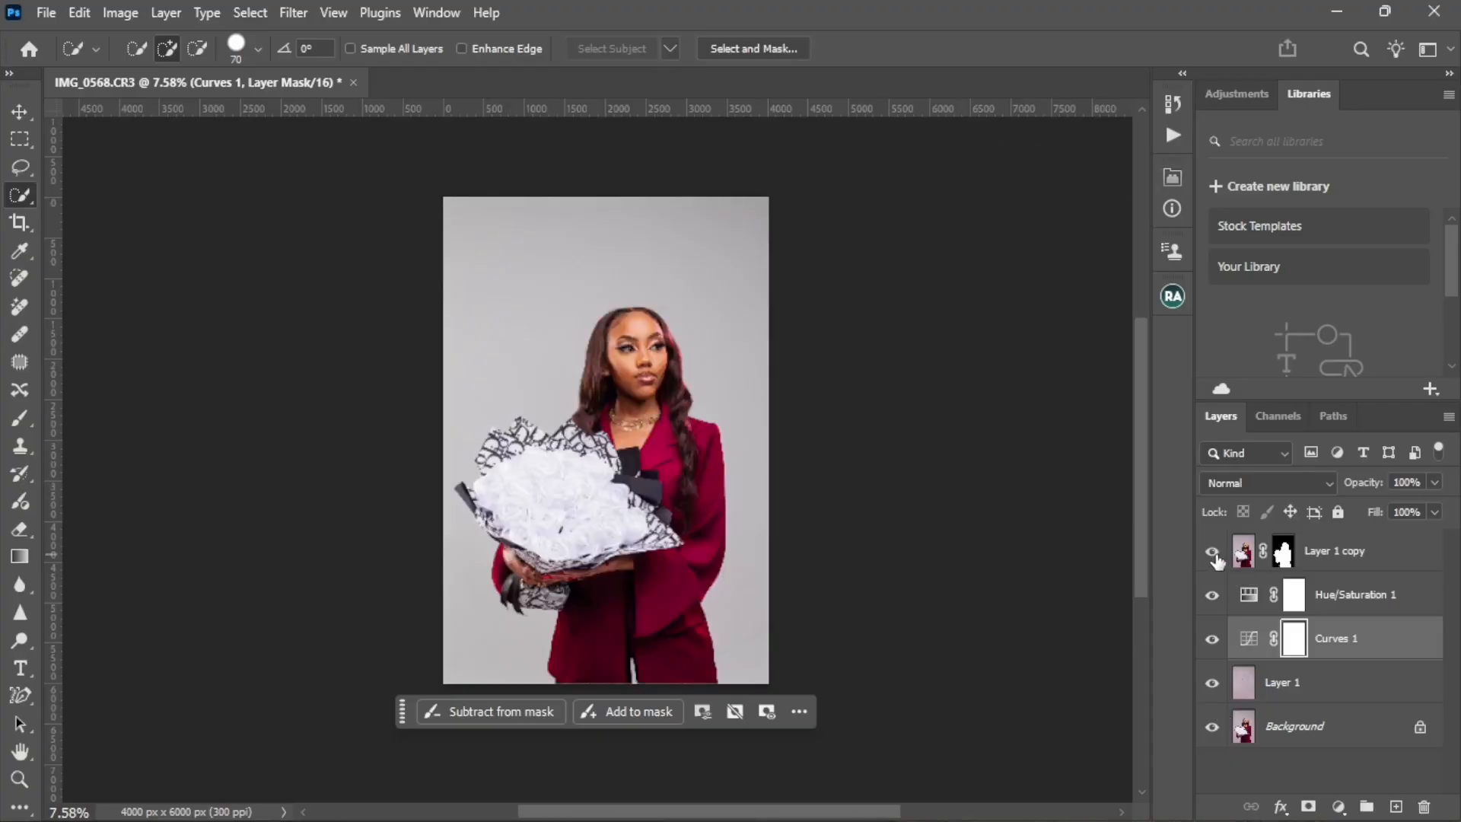
Compare the backdrop before and after by toggling the visibility of the Curves and Hue/Saturation adjustments.
left_click(1214, 641)
left_click(1213, 596)
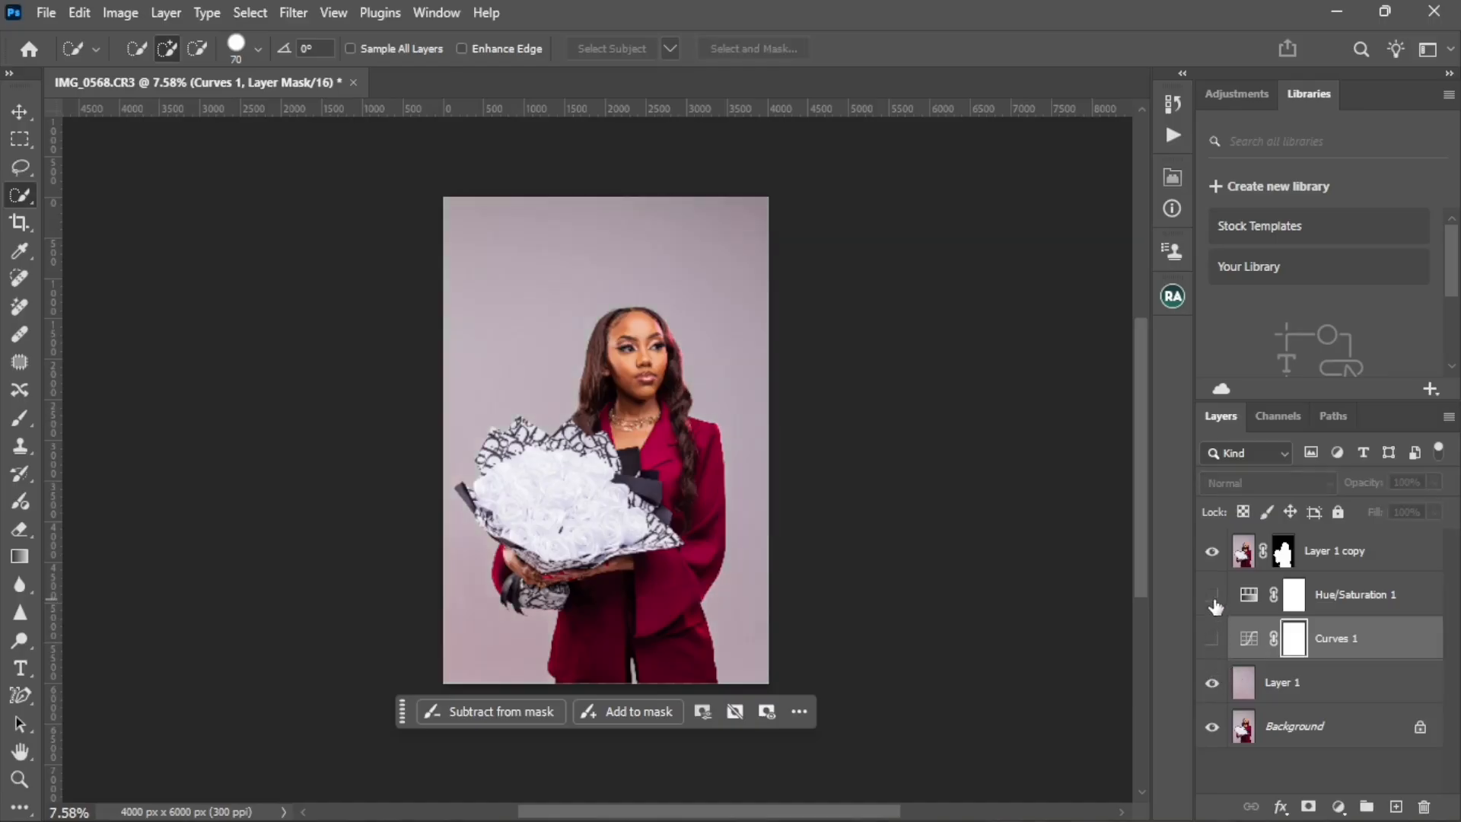
scroll(548, 206, "up", 5)
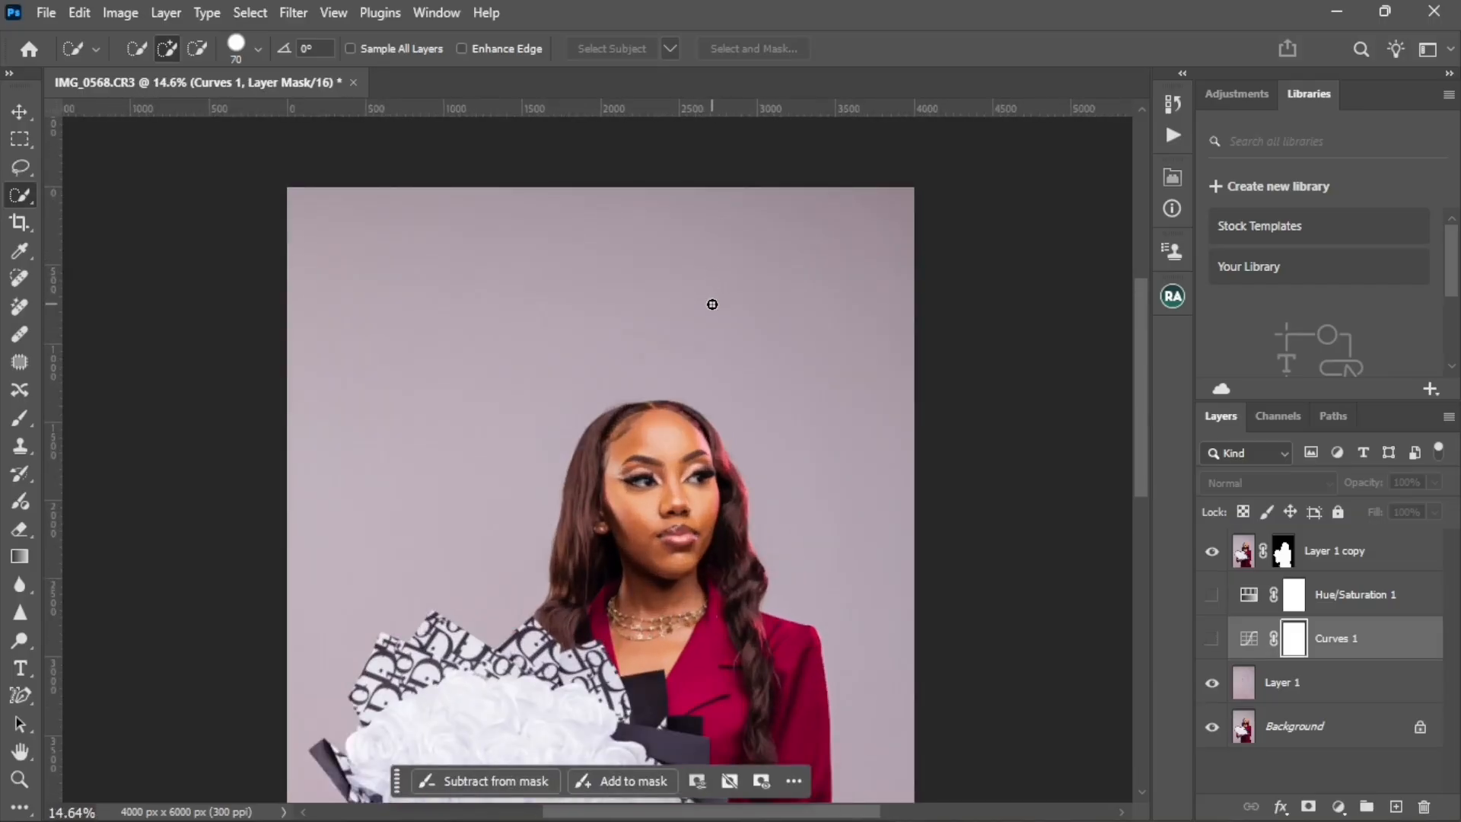
left_click(1212, 641)
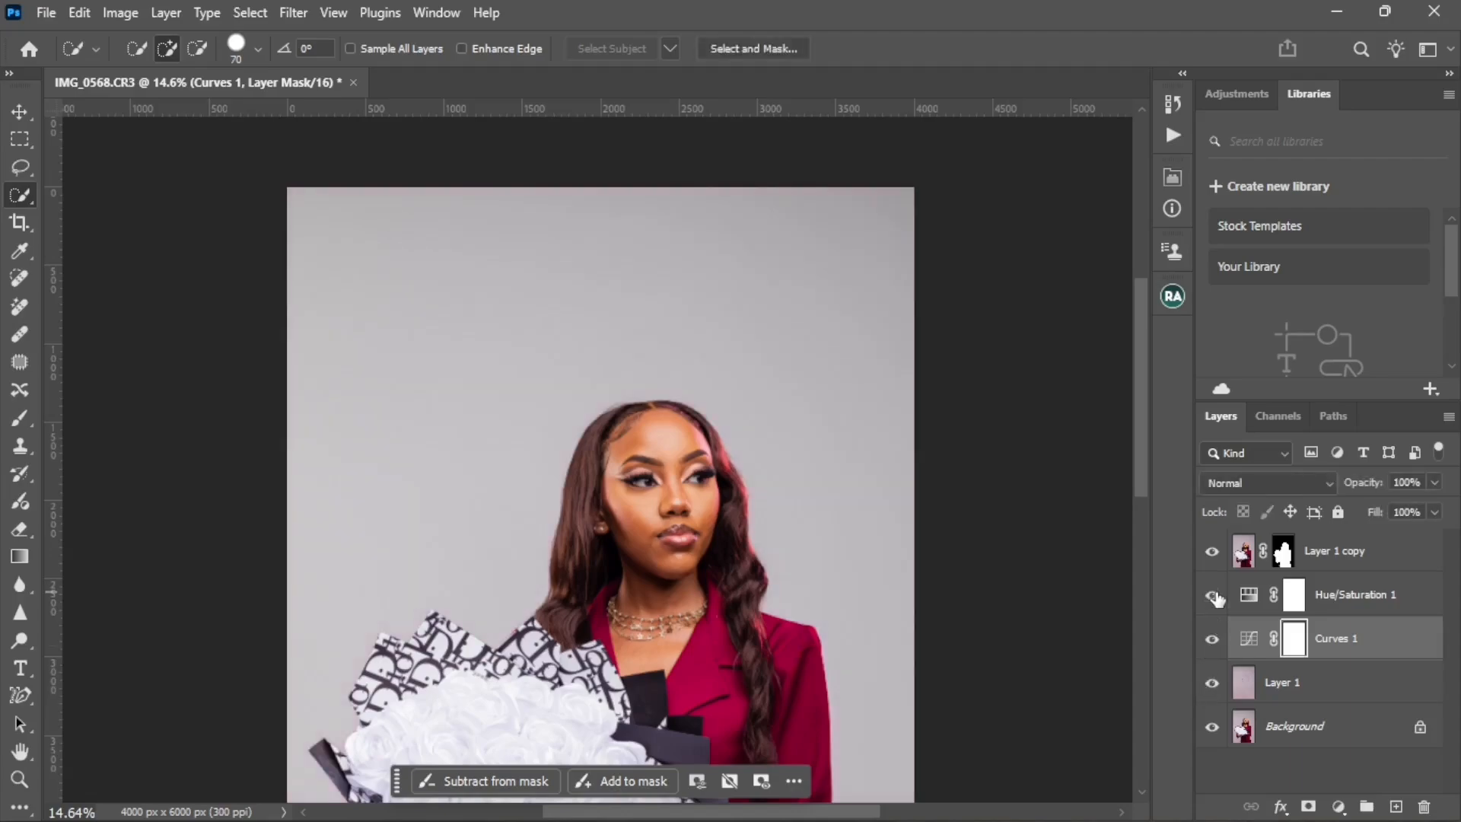
scroll(713, 409, "down", 3)
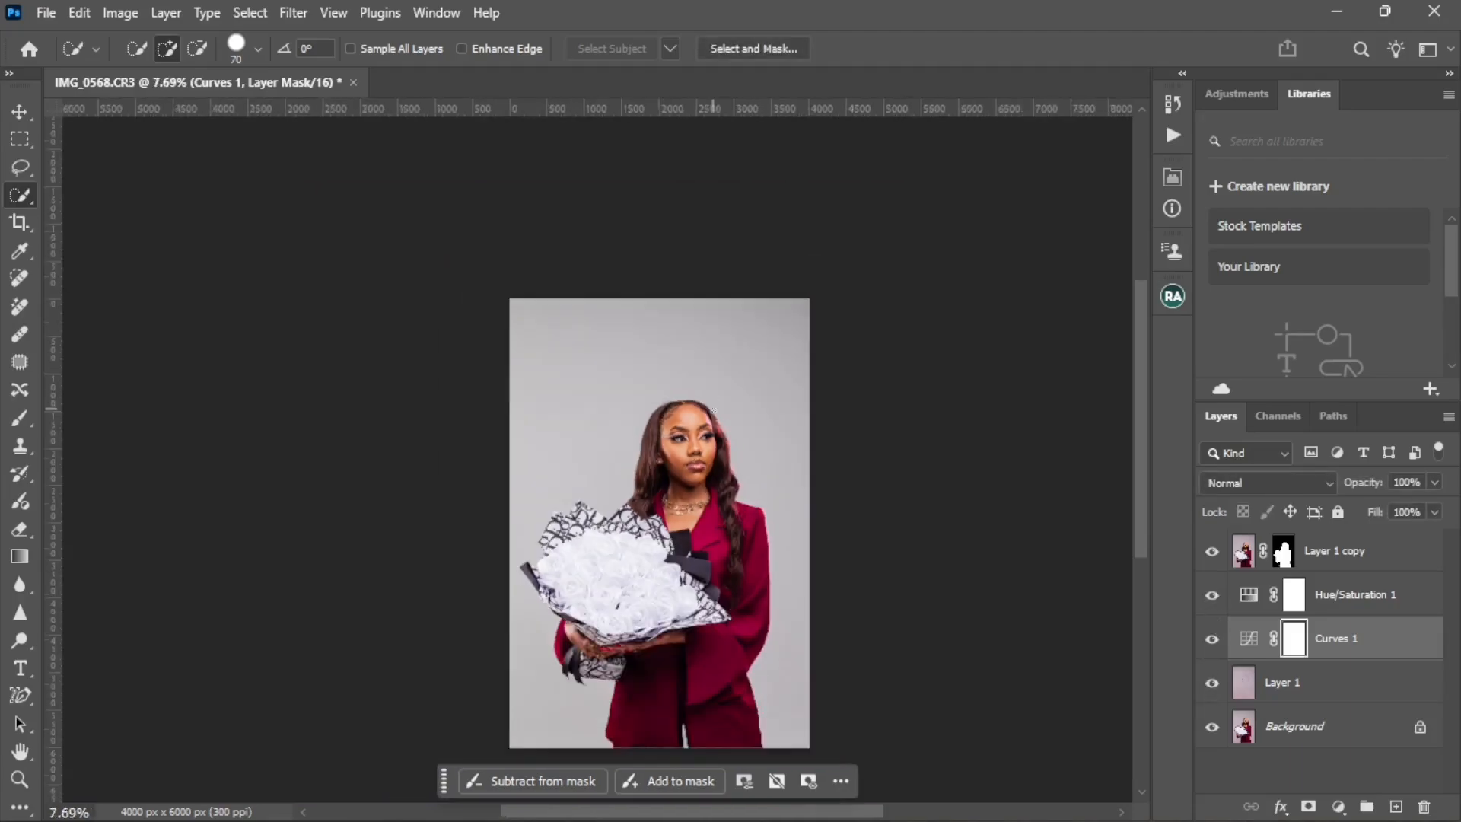
Flatten the image into a single Background layer and inspect the portrait up close.
left_click(1348, 567)
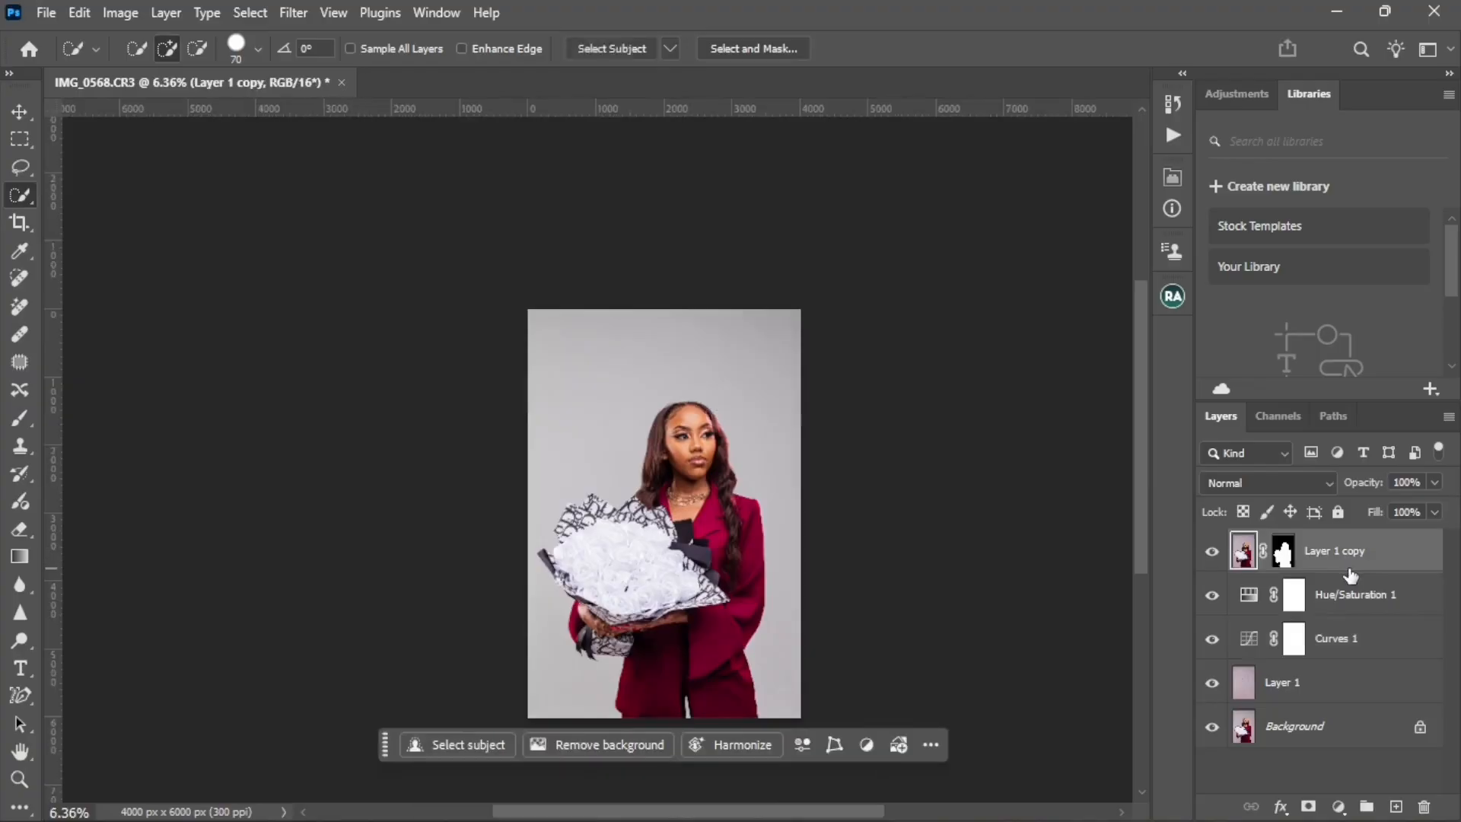
right_click(1351, 576)
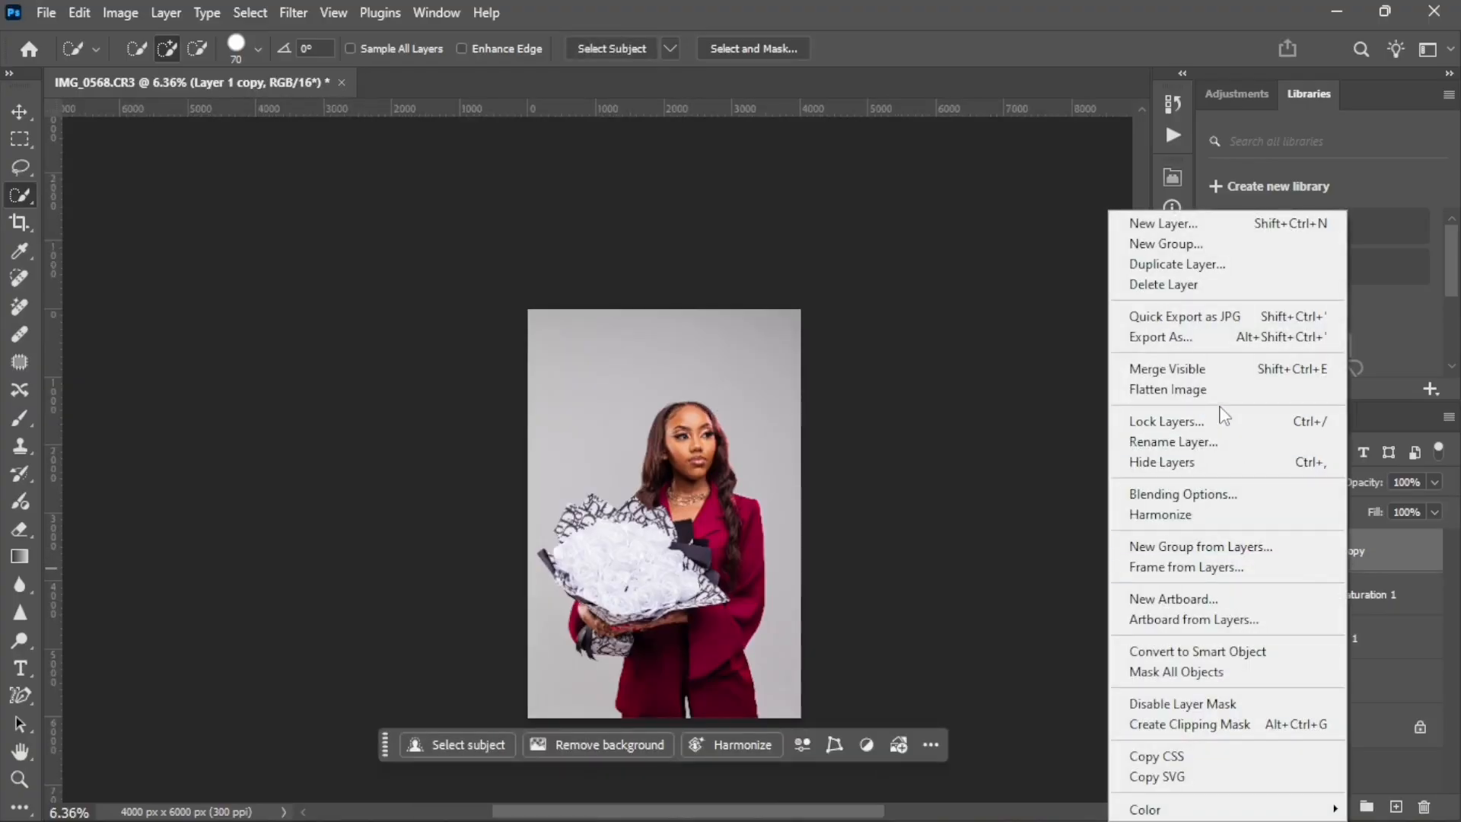
left_click(1211, 392)
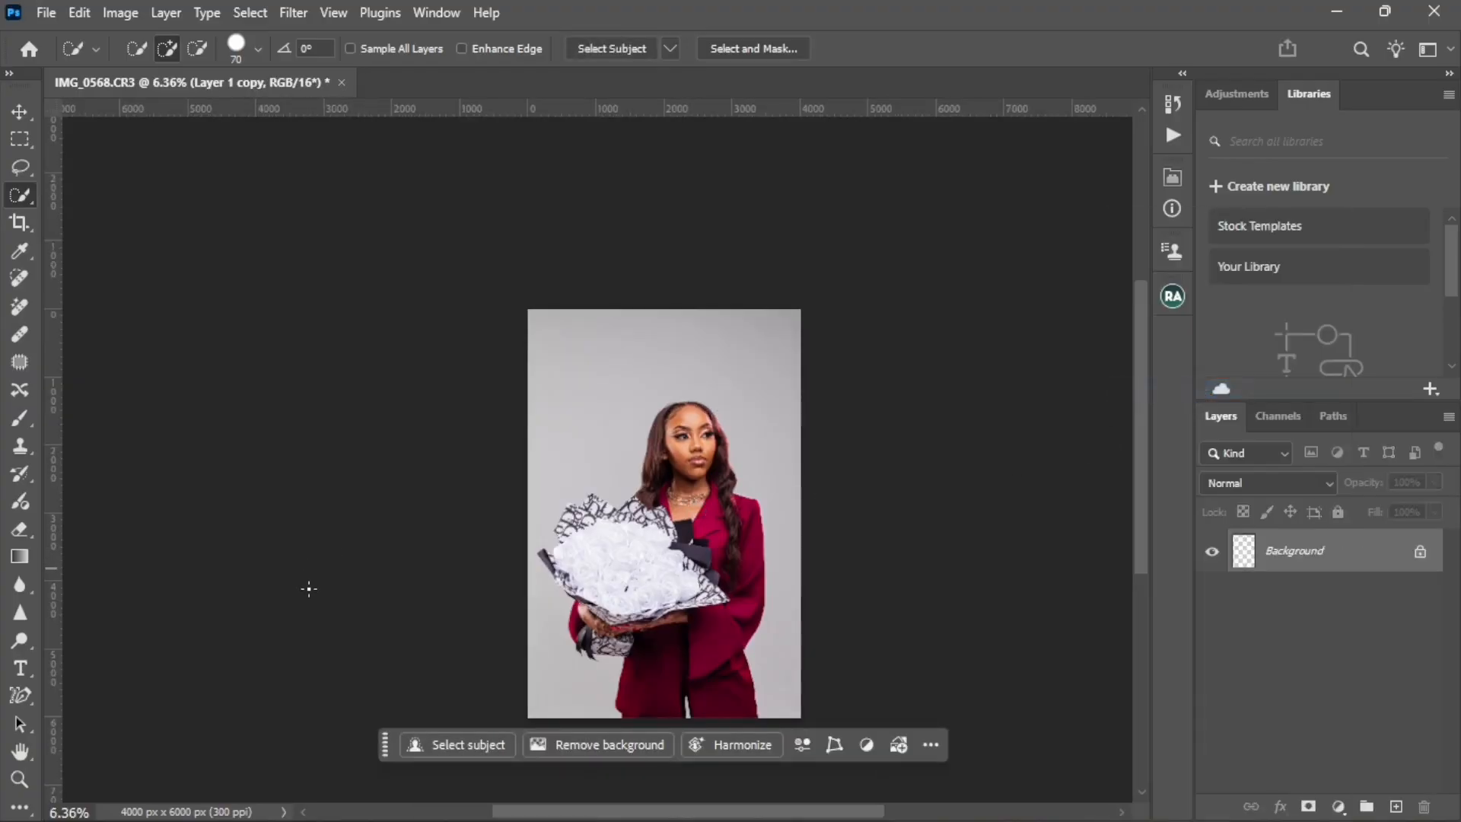
scroll(661, 428, "up", 2)
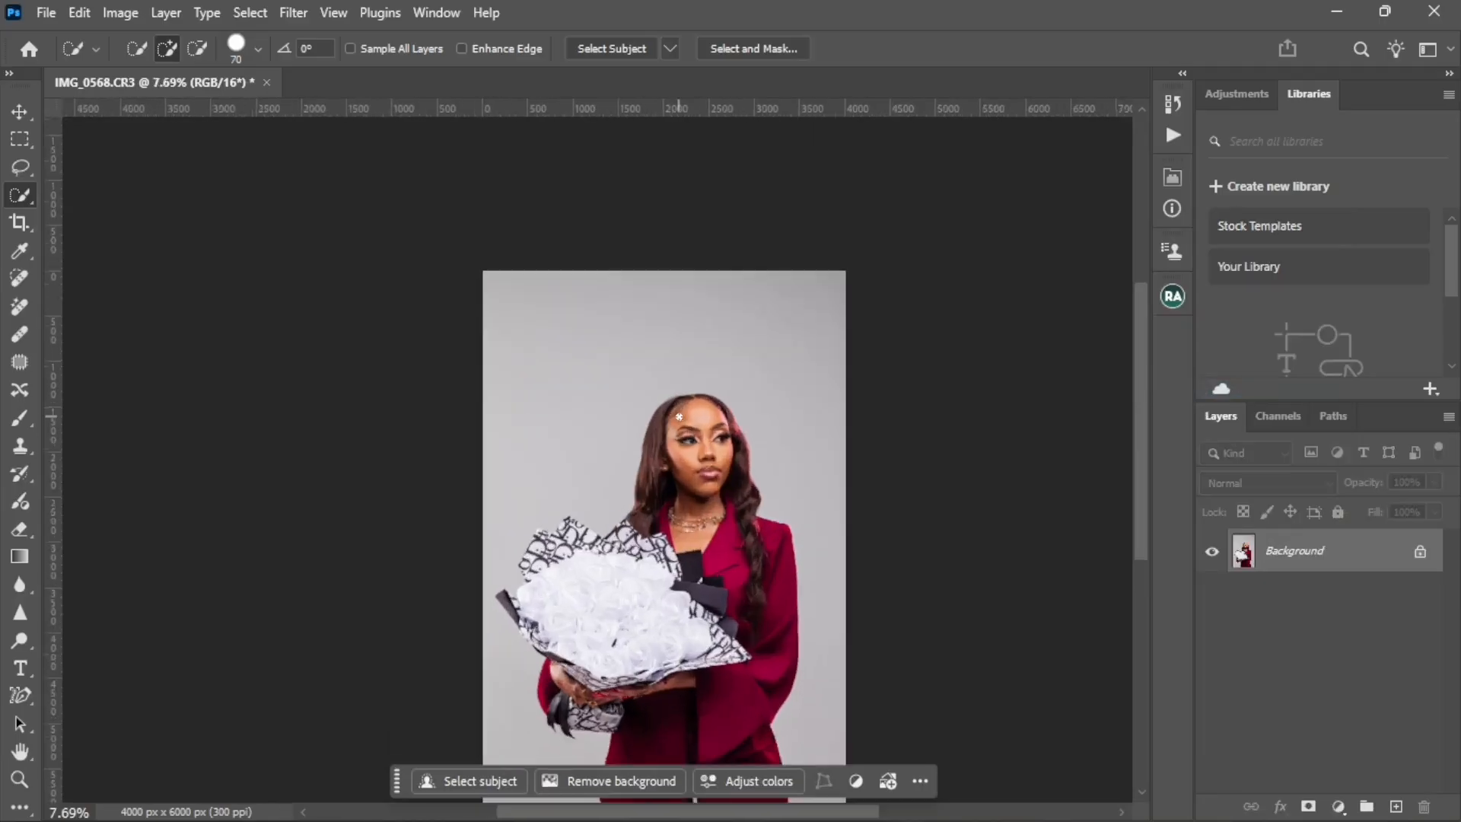
scroll(663, 374, "up", 1)
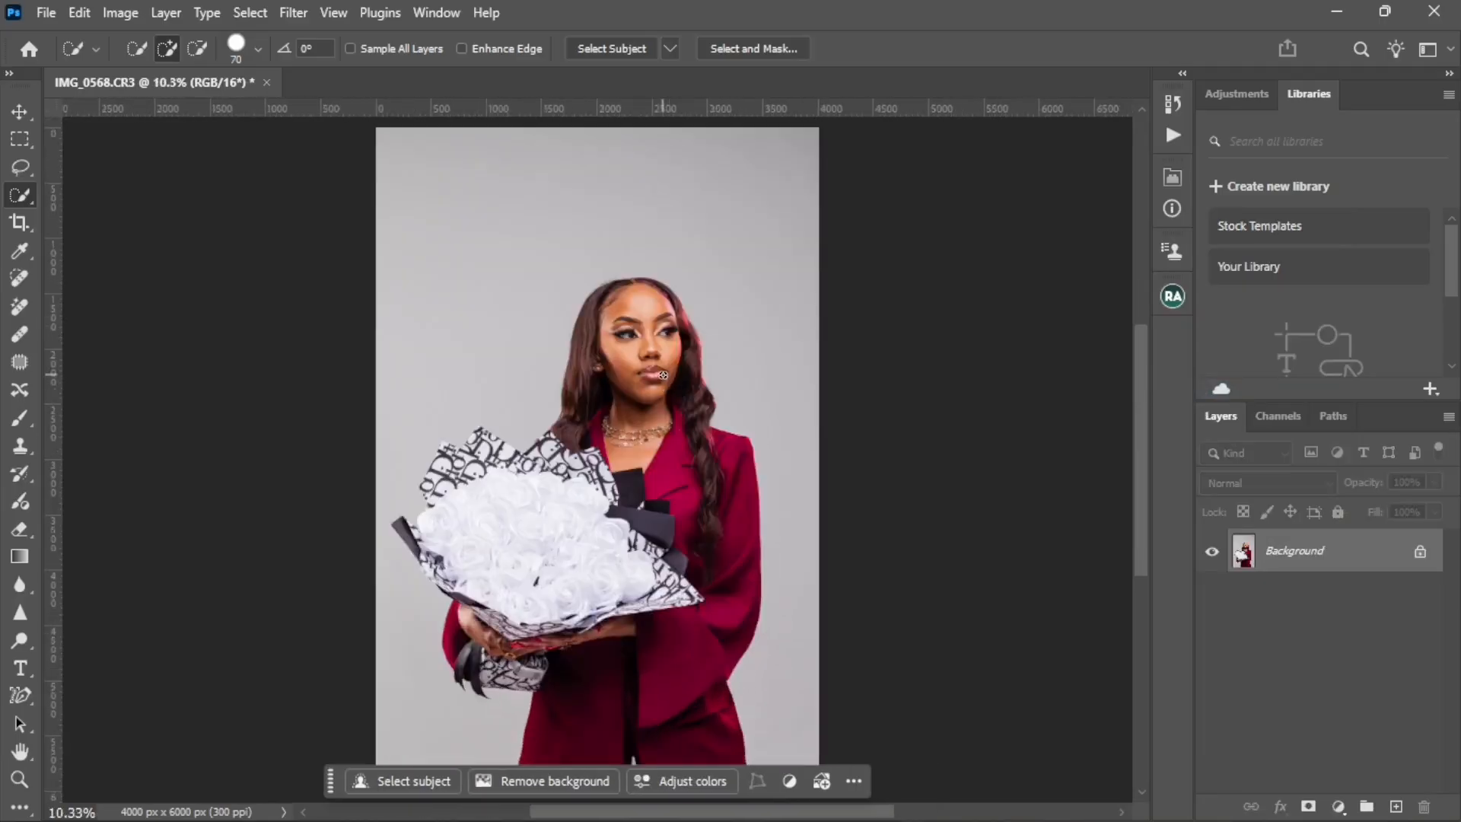